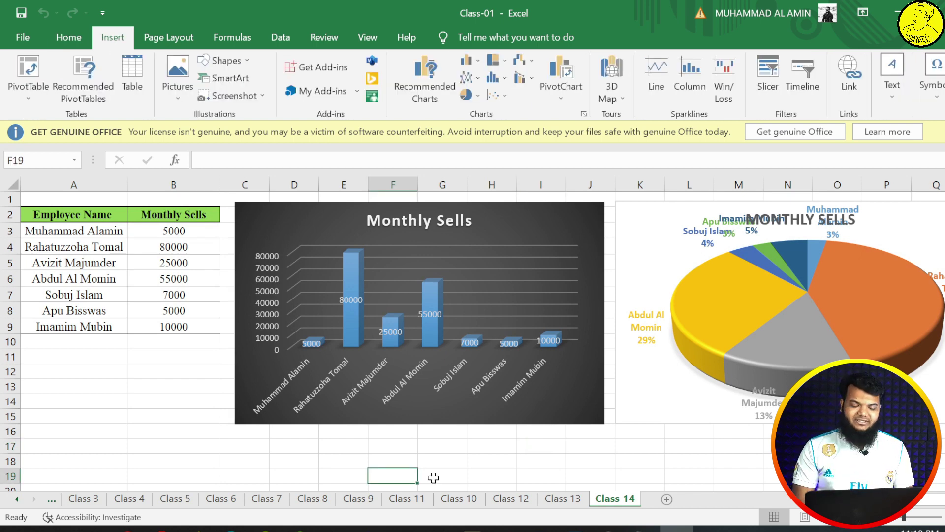
left_click(467, 289)
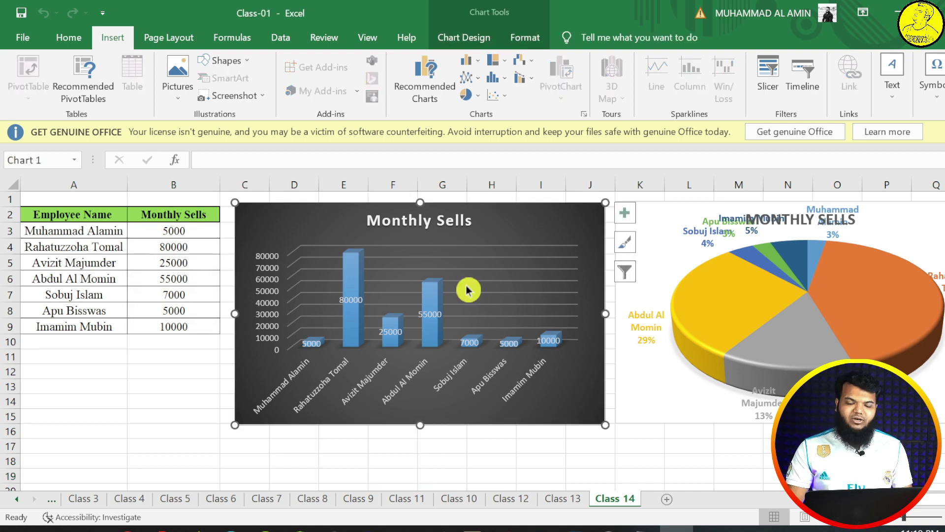
left_click(834, 306)
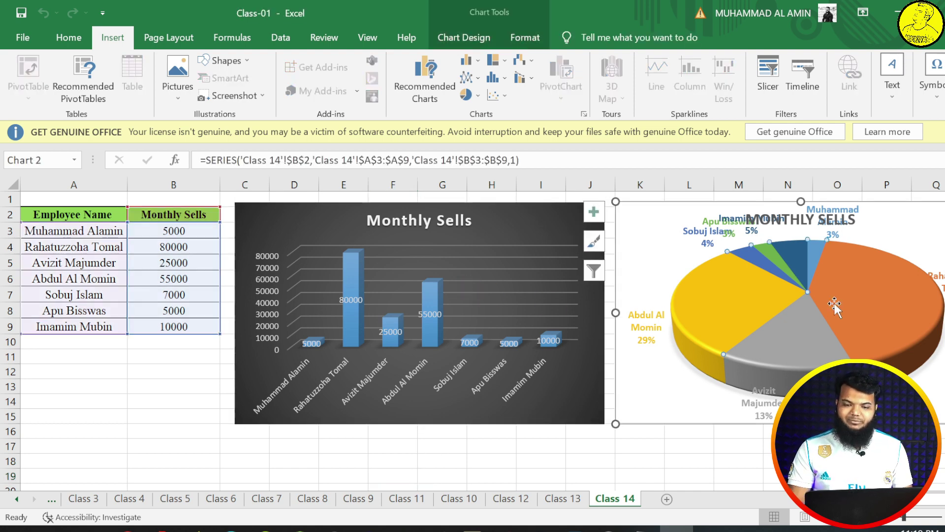
left_click(388, 488)
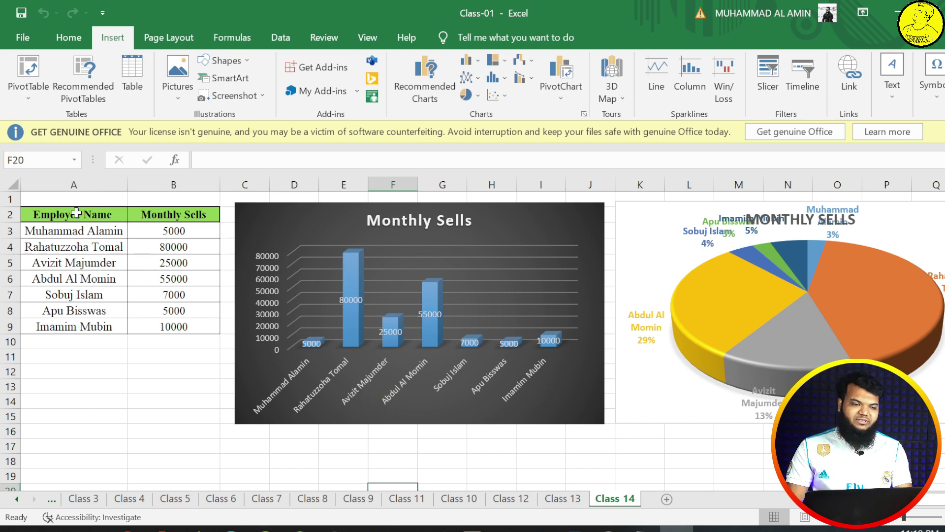
Copy the employee sales table A2:B9 from the Class 14 sheet and paste it at A3 of a new sheet
left_click_drag(74, 213, 175, 326)
key("ctrl+c")
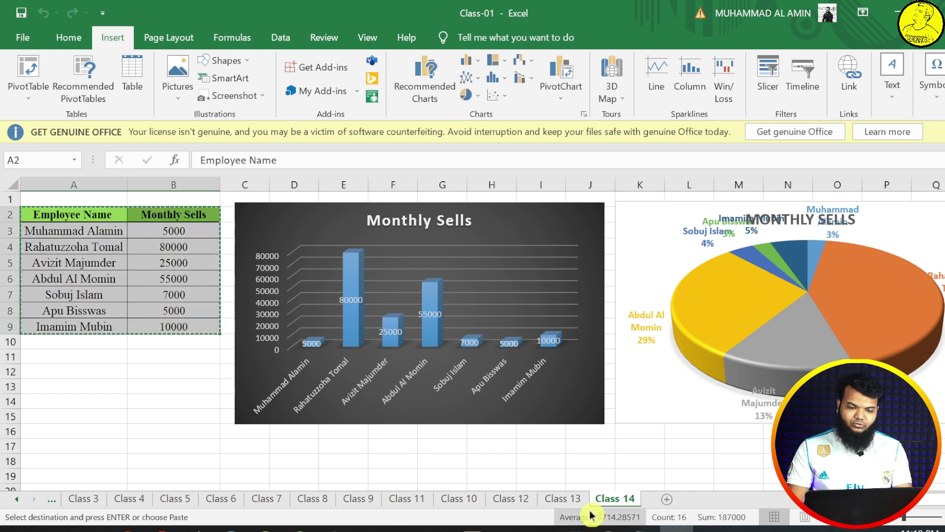
left_click(666, 498)
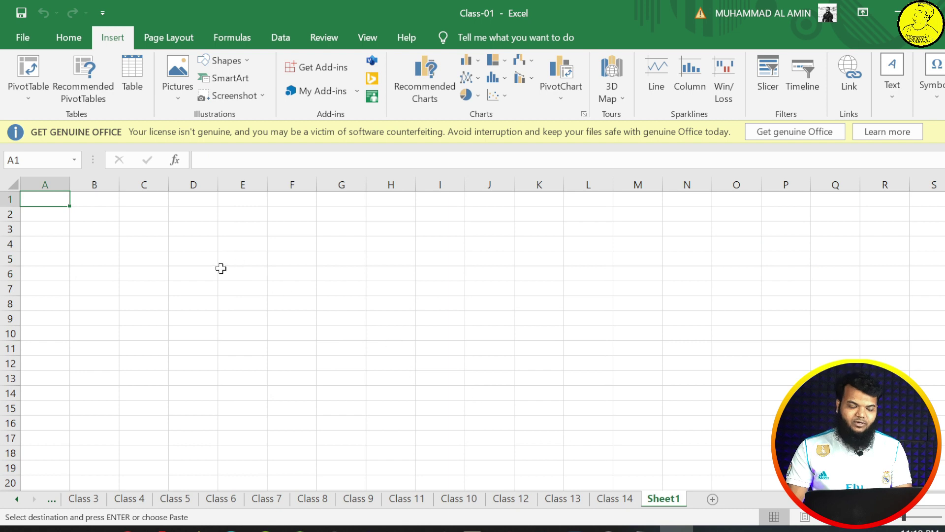
left_click(105, 247)
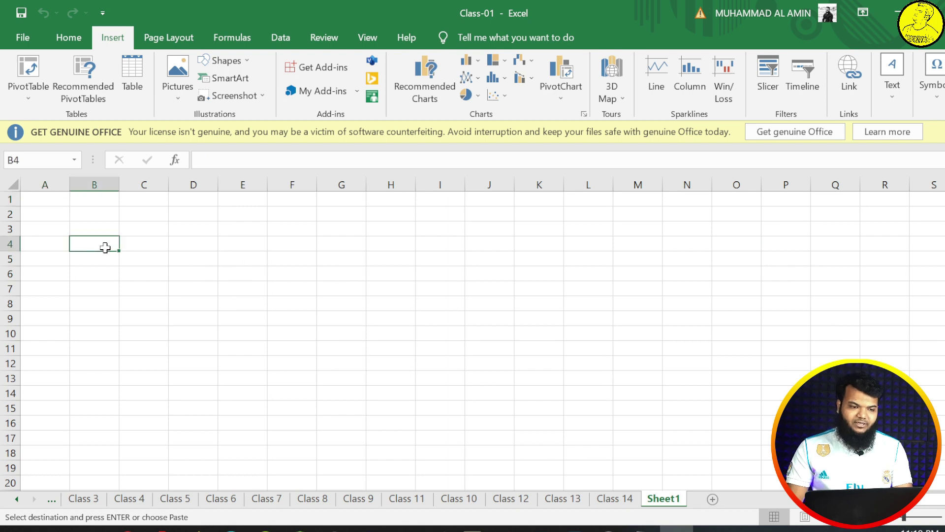
left_click(60, 225)
key("ctrl+v")
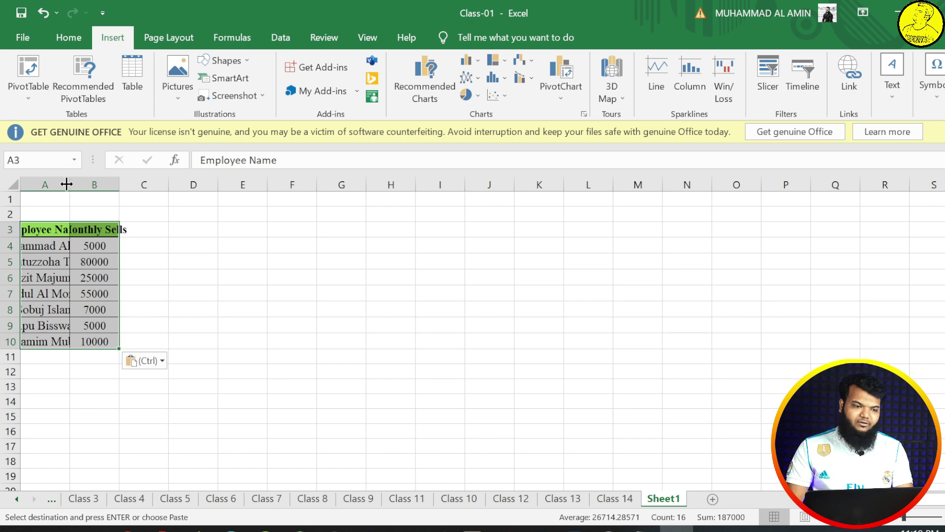
Widen columns A and B so the employee names and the Monthly Sells header fit
left_click_drag(70, 183, 190, 184)
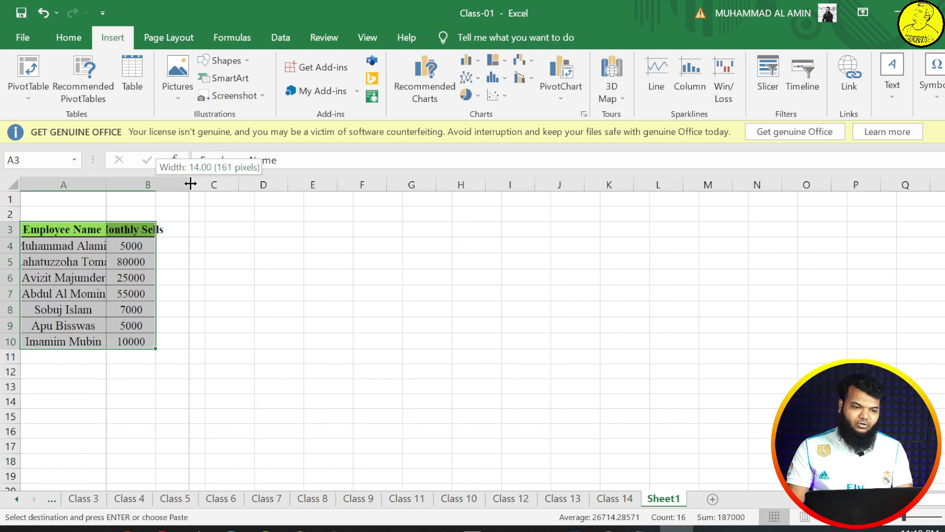
left_click_drag(110, 182, 134, 184)
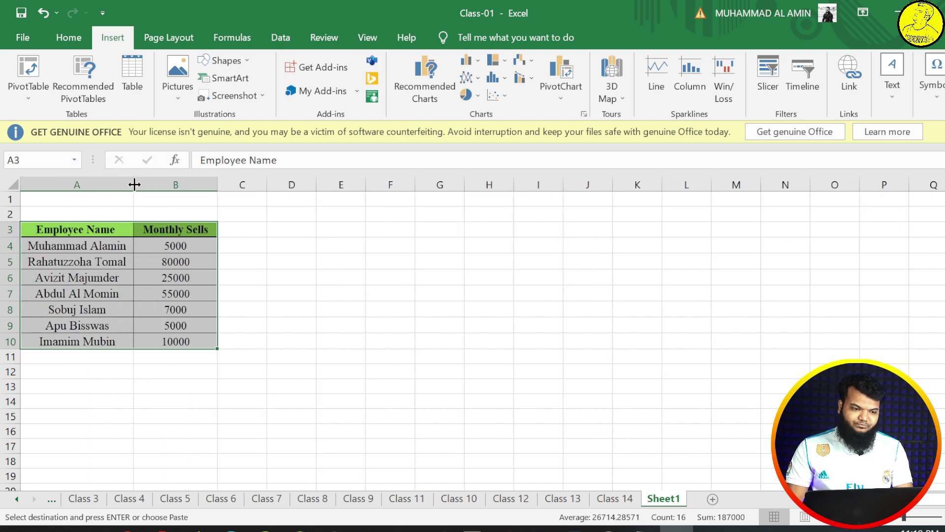
left_click(113, 277)
Insert a 3-D clustered column chart from the employee sales table A3:B10
left_click_drag(52, 235, 181, 329)
left_click_drag(56, 232, 154, 340)
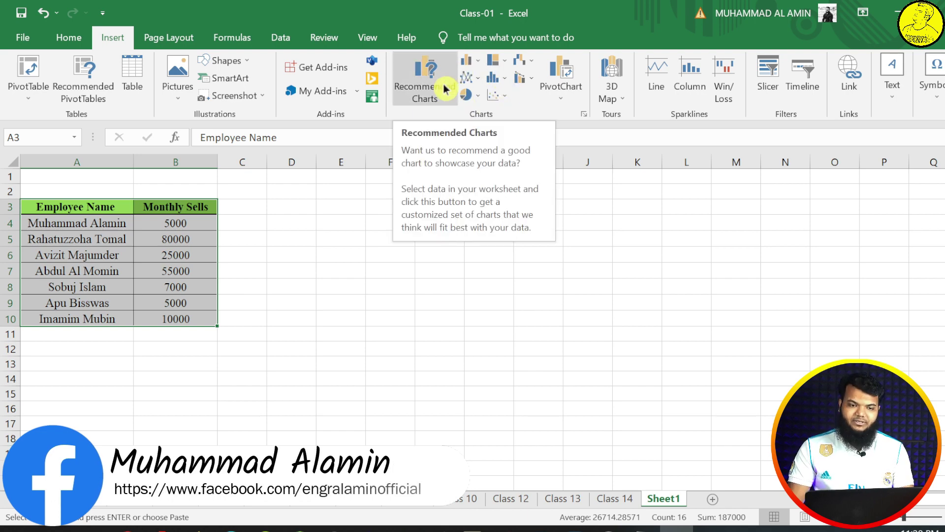
left_click(471, 66)
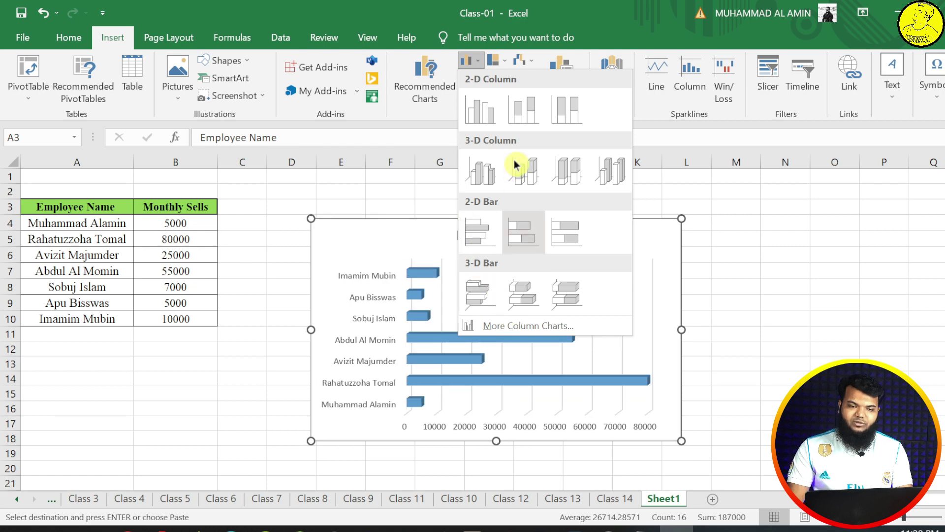
left_click(487, 185)
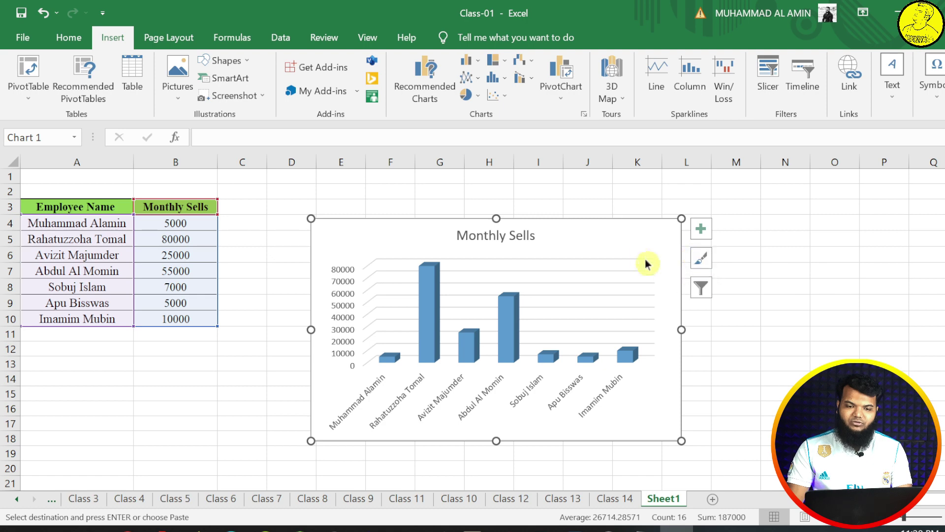
Set the font of the Monthly Sells chart to Times New Roman
left_click(621, 249)
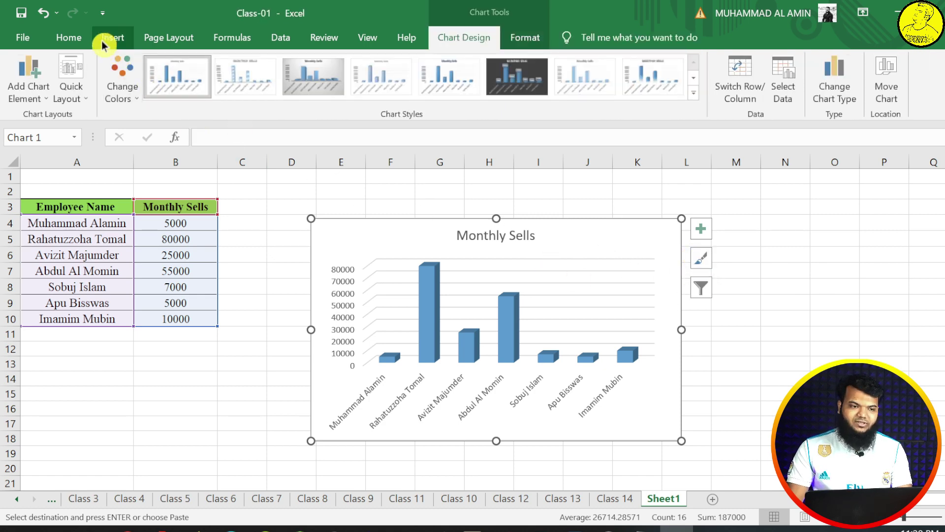
left_click(68, 37)
left_click(118, 67)
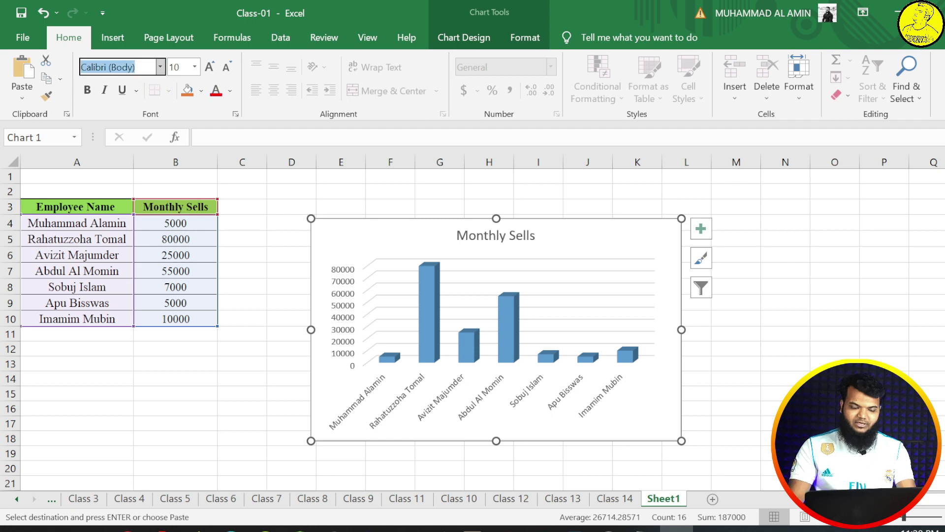
type("Times New Romar")
key("Return")
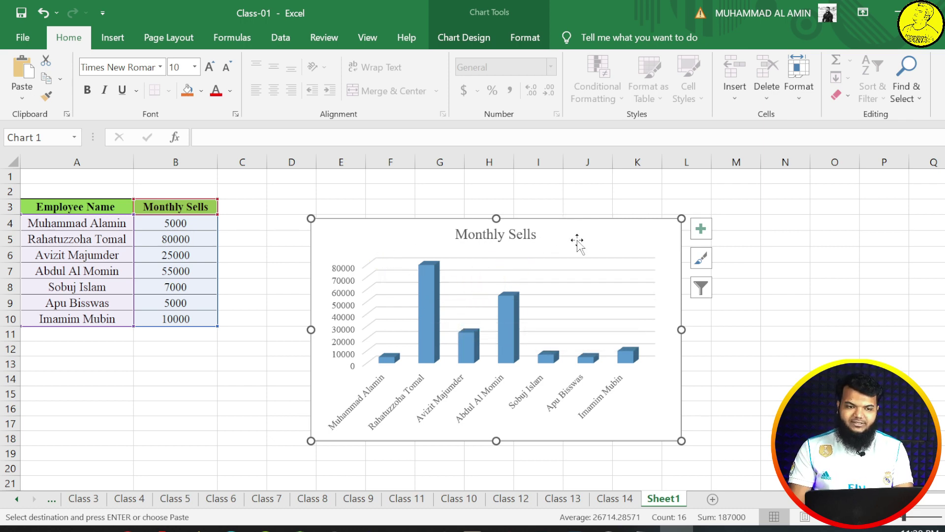
Open the chart area formatting options and apply the dark grey chart style with boxed data labels
left_click(114, 39)
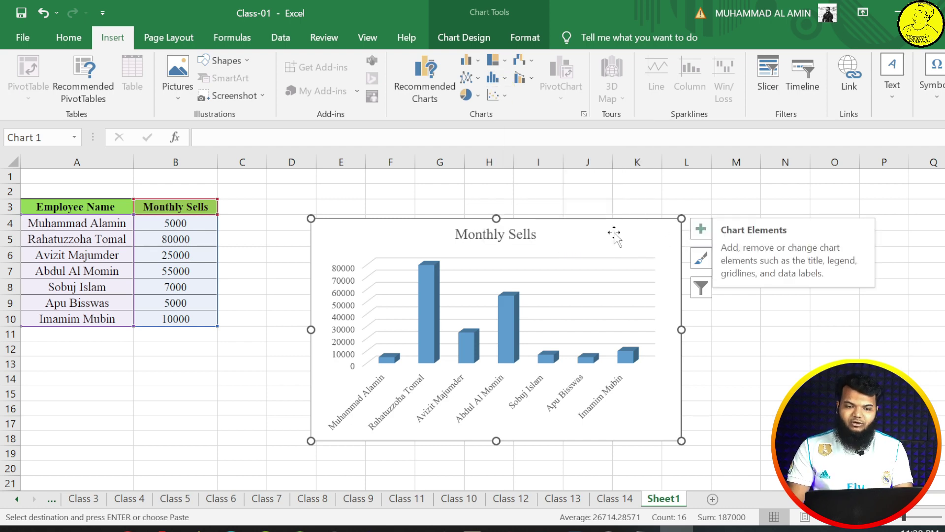
double_click(565, 237)
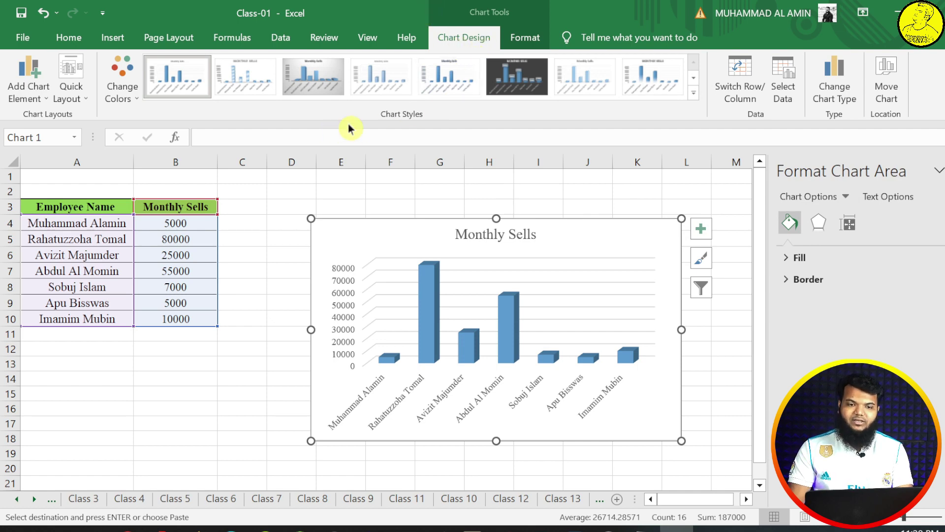
left_click(512, 79)
Reposition the chart title near the chart's upper centre and move the chart beside the table, starting around C2
left_click(502, 223)
left_click_drag(480, 210, 480, 209)
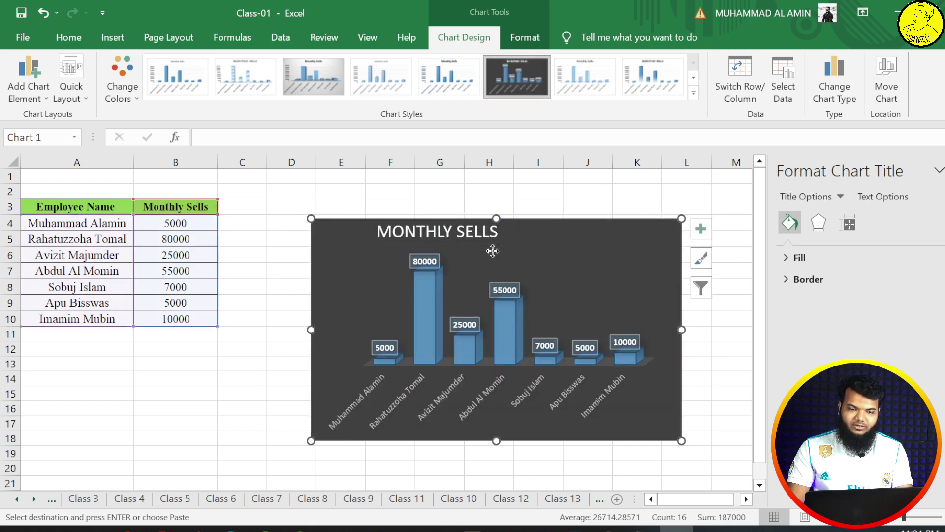
left_click(480, 248)
left_click(478, 241)
left_click_drag(529, 251, 529, 251)
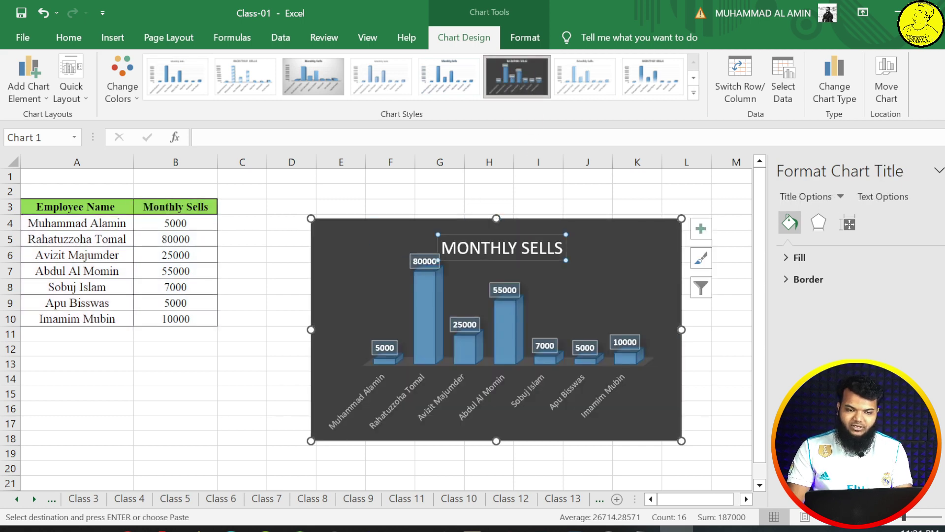
left_click_drag(600, 256, 553, 221)
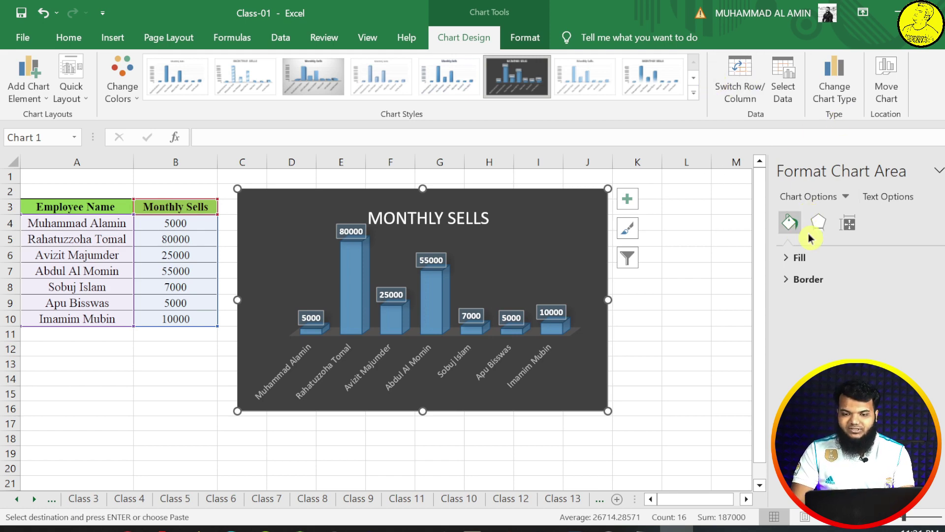
Give the chart area a solid red fill
left_click(795, 258)
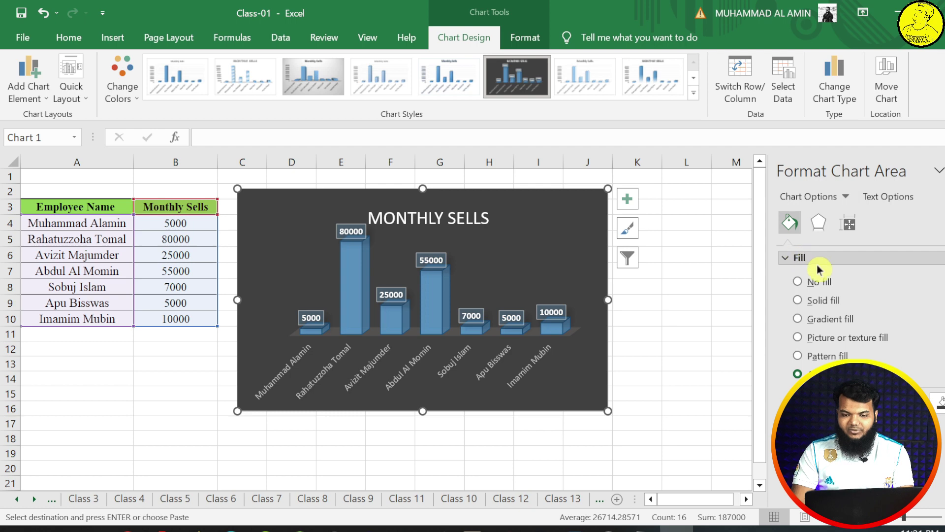
left_click(823, 302)
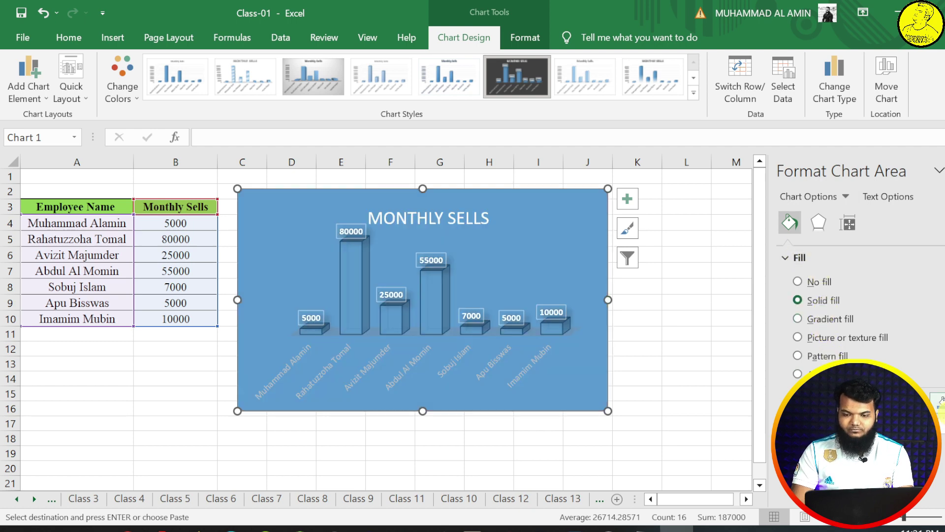
left_click(937, 397)
left_click(870, 339)
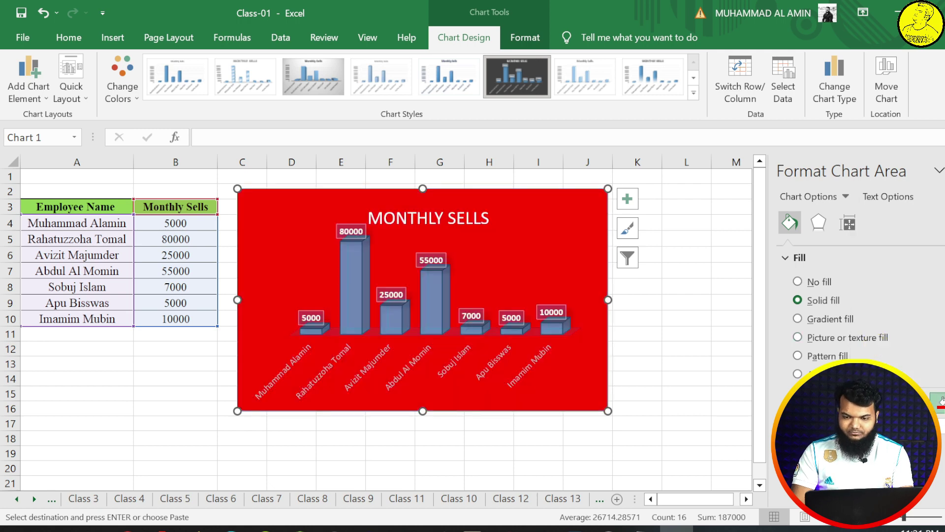
Change the chart area's solid fill to the standard green
left_click(939, 401)
left_click(878, 343)
left_click(939, 401)
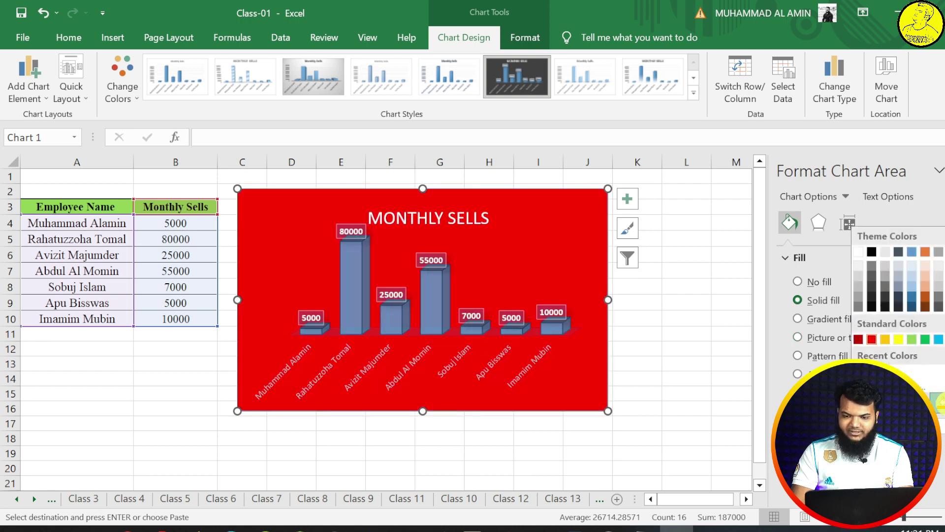
left_click(927, 340)
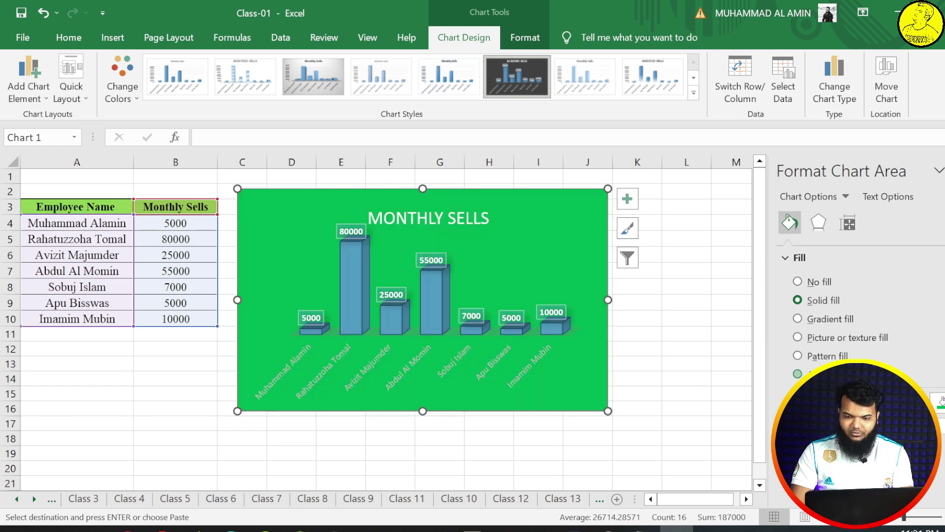
Try several green dotted pattern fills on the chart area
left_click(821, 375)
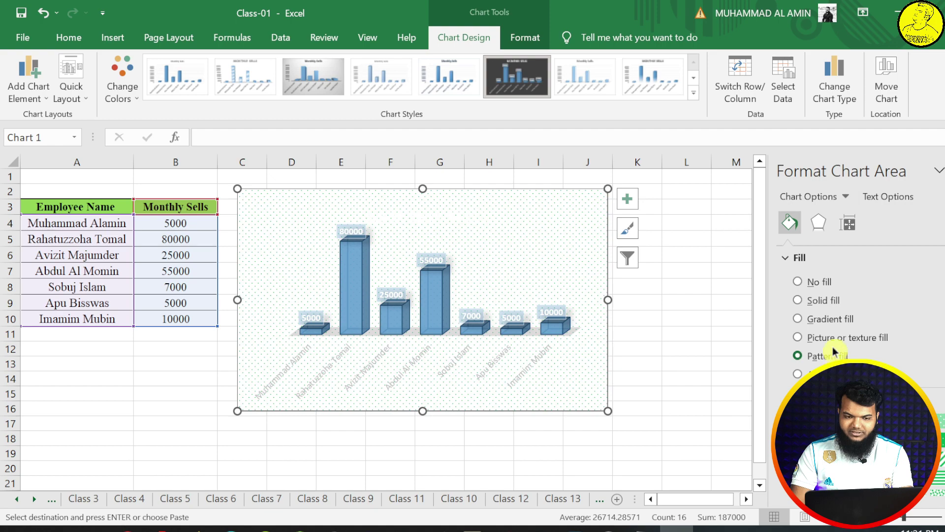
left_click(817, 439)
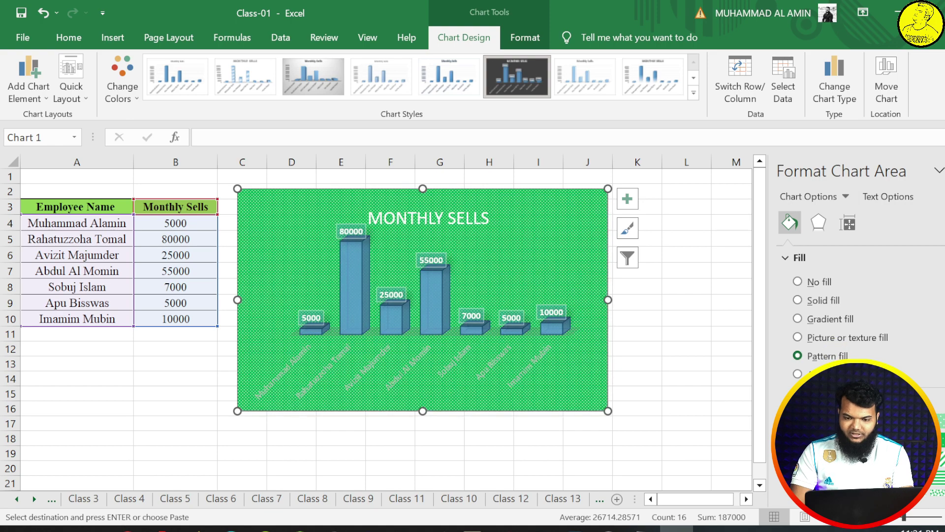
left_click(817, 421)
left_click(820, 422)
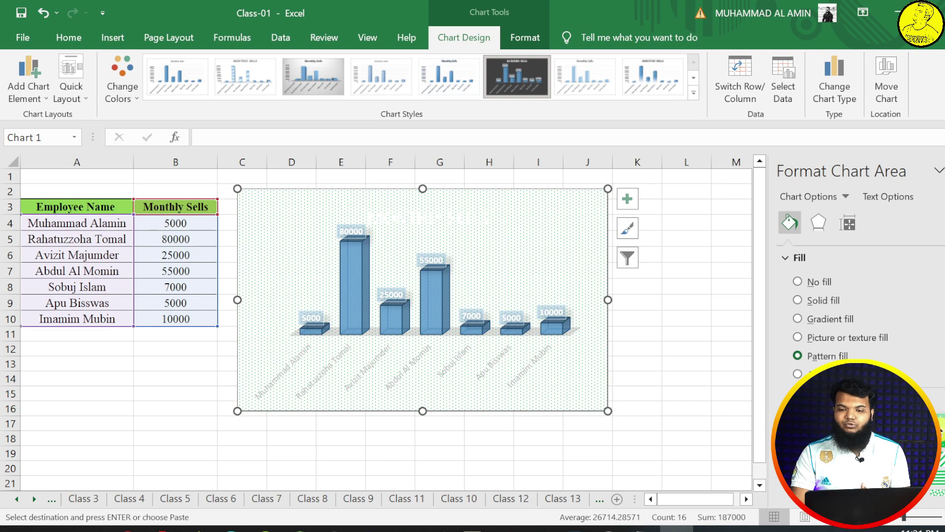
left_click(942, 430)
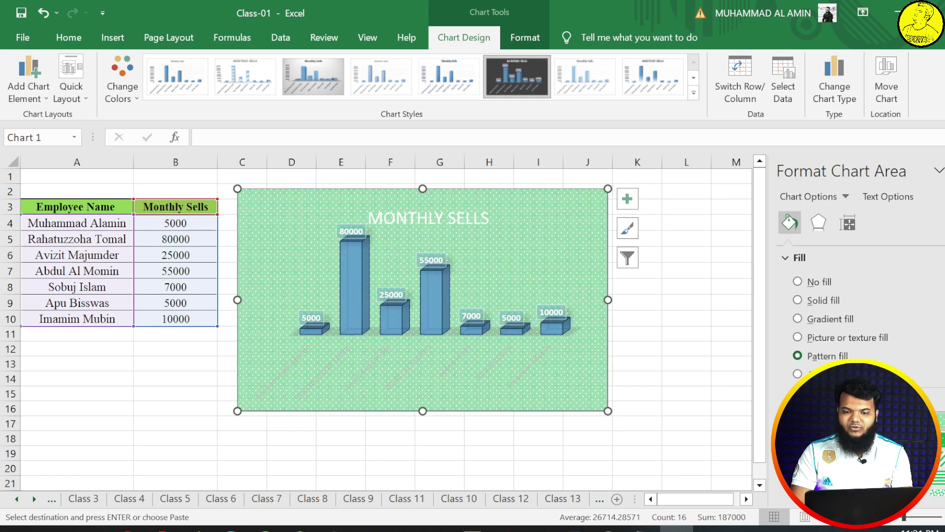
Apply a gradient fill to the chart area and bring up its gradient settings
left_click(843, 323)
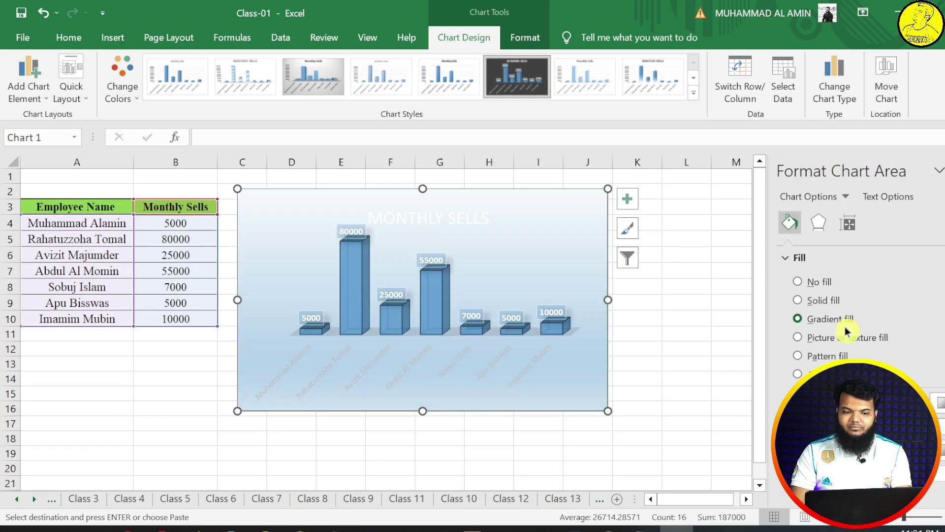
scroll(856, 315, "down", 4)
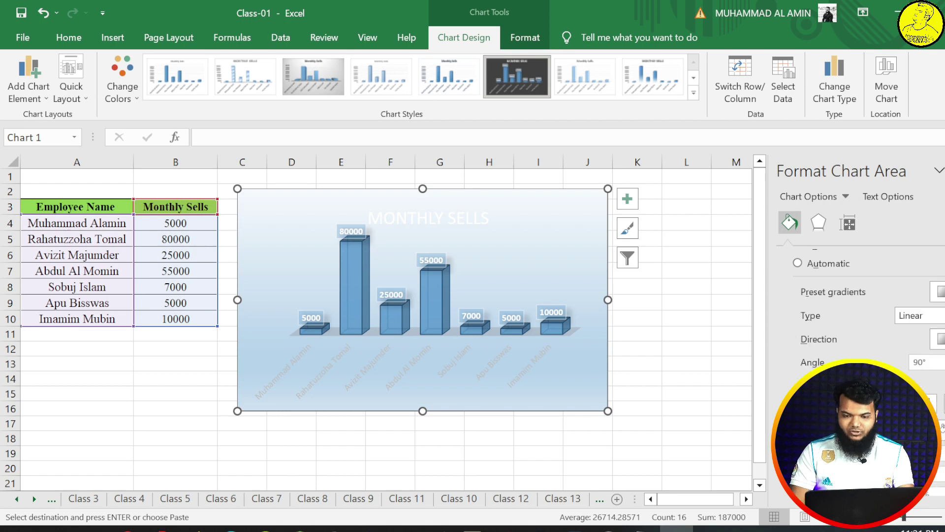
Give only the 80000 column of the chart a solid light green fill
left_click(363, 270)
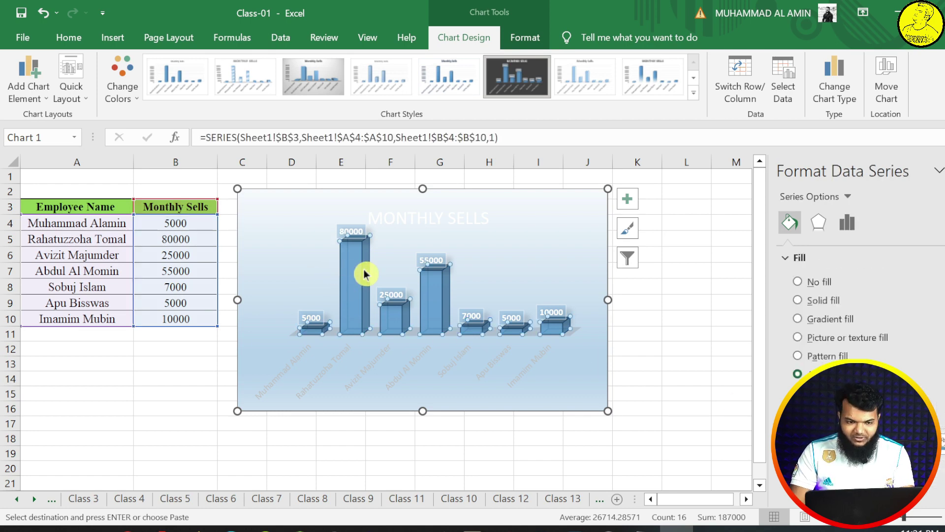
left_click(439, 306)
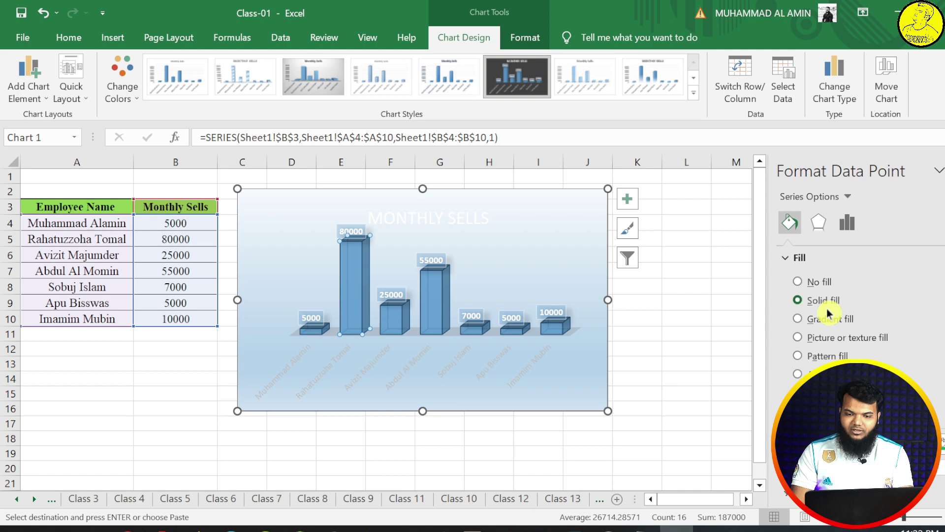
left_click(823, 300)
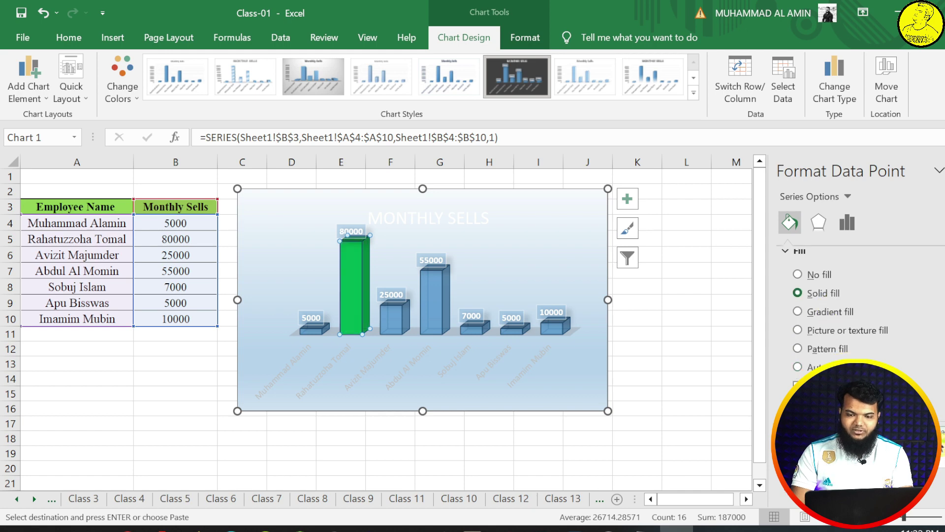
left_click(941, 446)
left_click(918, 371)
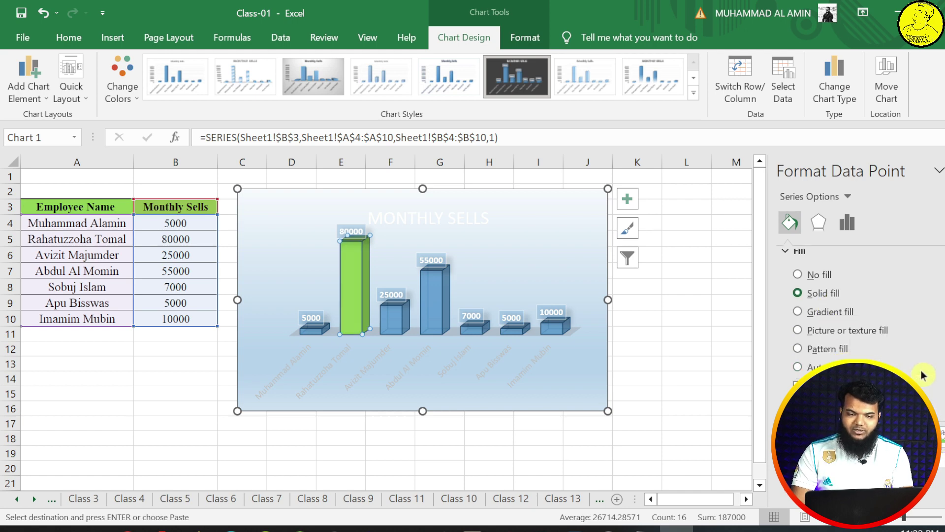
Change the 80000 column's solid fill to the standard green
left_click(941, 445)
left_click(927, 373)
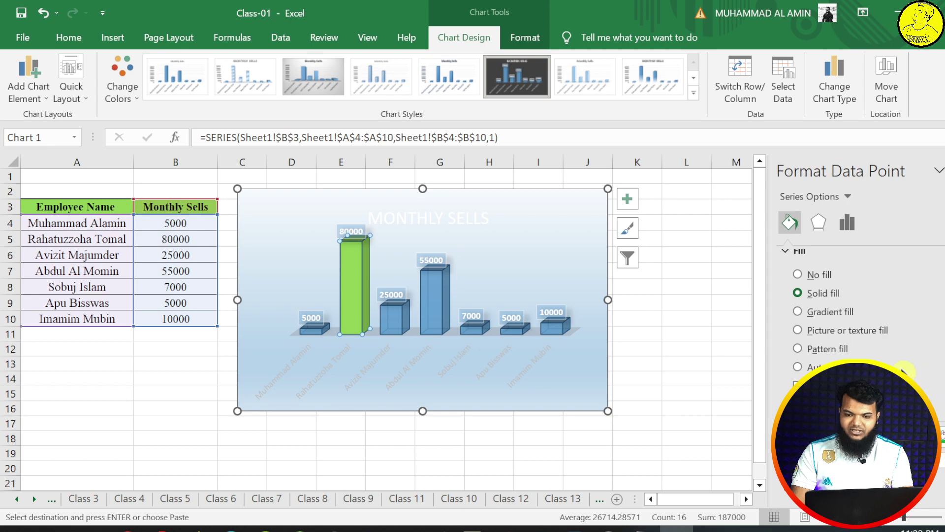
left_click(669, 325)
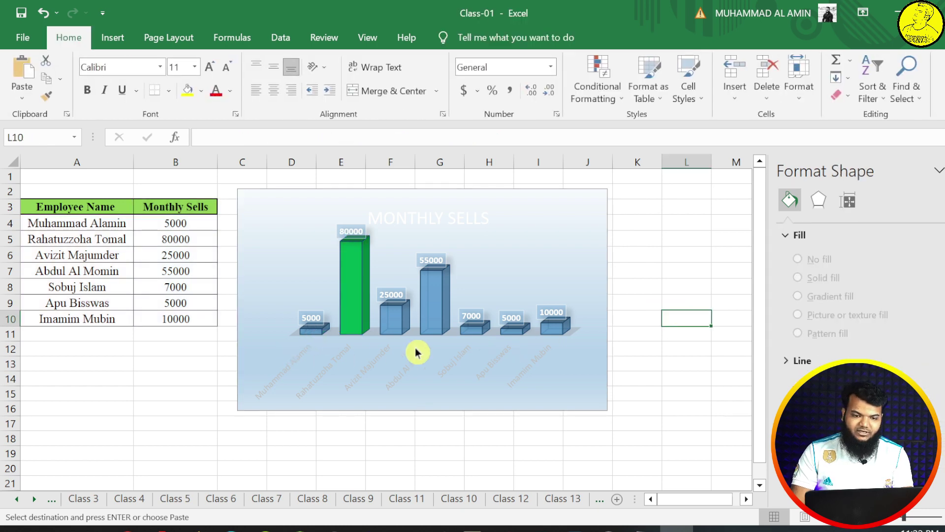
Give only the first 5000 column of the chart a solid red fill
left_click(315, 327)
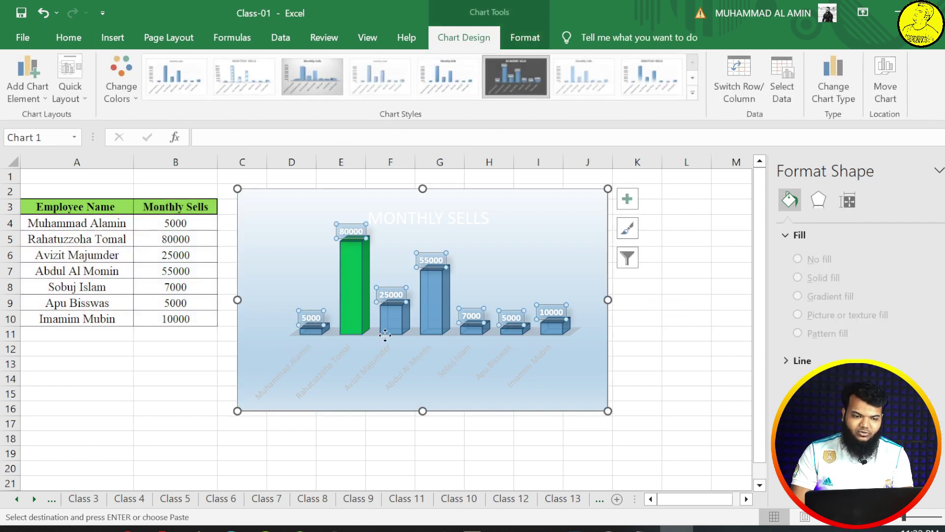
left_click(310, 325)
left_click(315, 335)
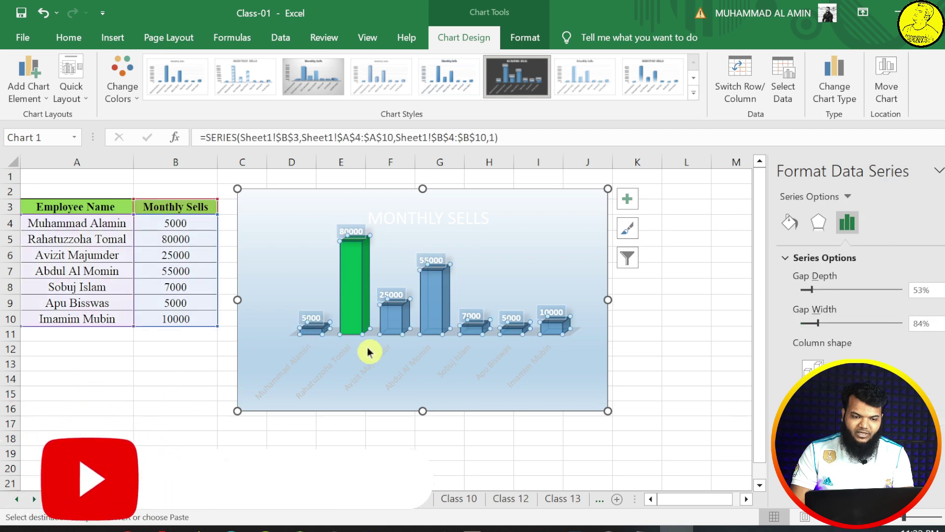
left_click(313, 327)
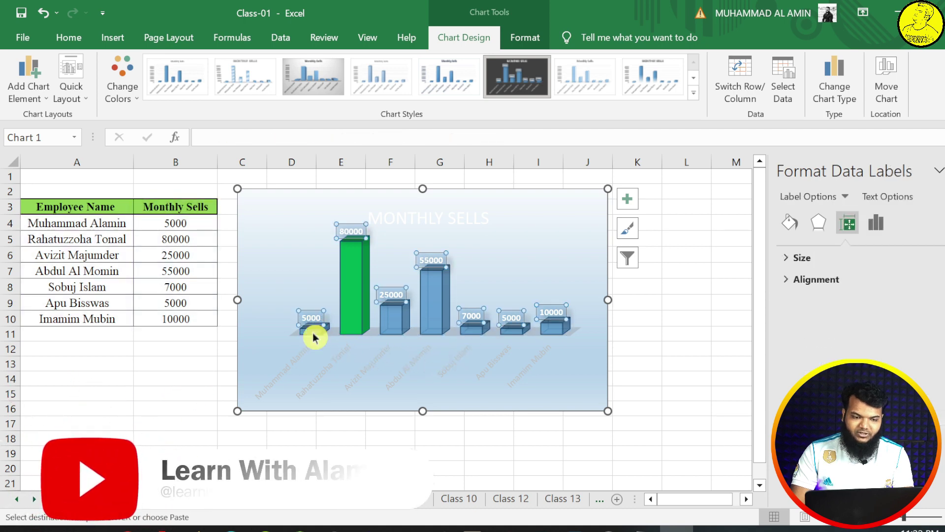
left_click(313, 333)
left_click(314, 333)
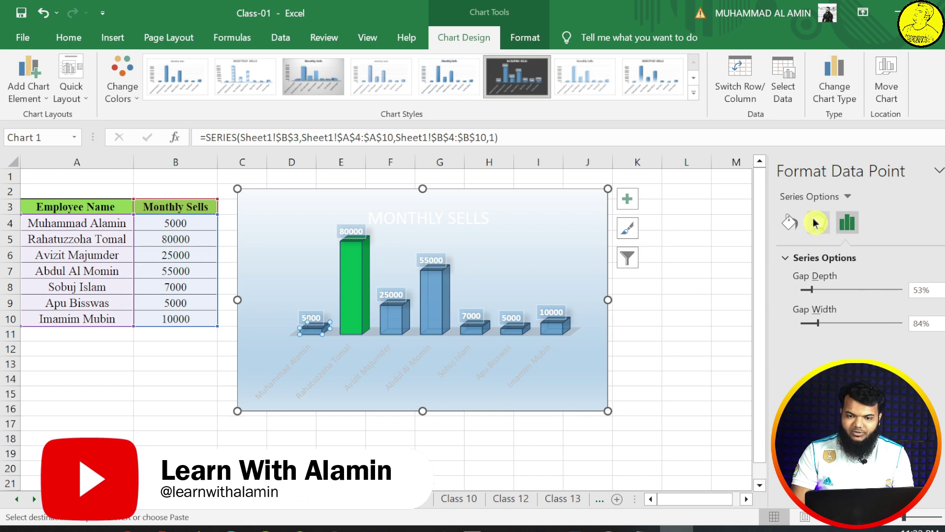
left_click(797, 229)
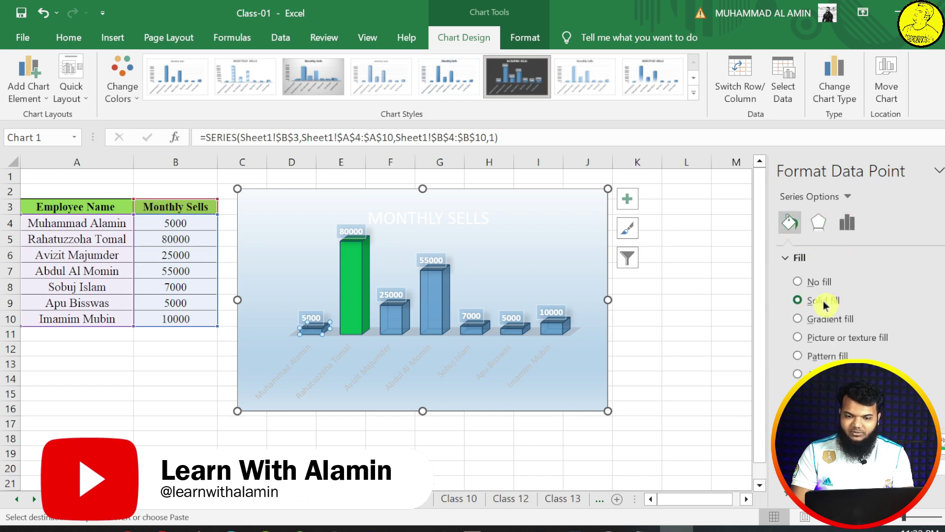
left_click(825, 305)
left_click(942, 442)
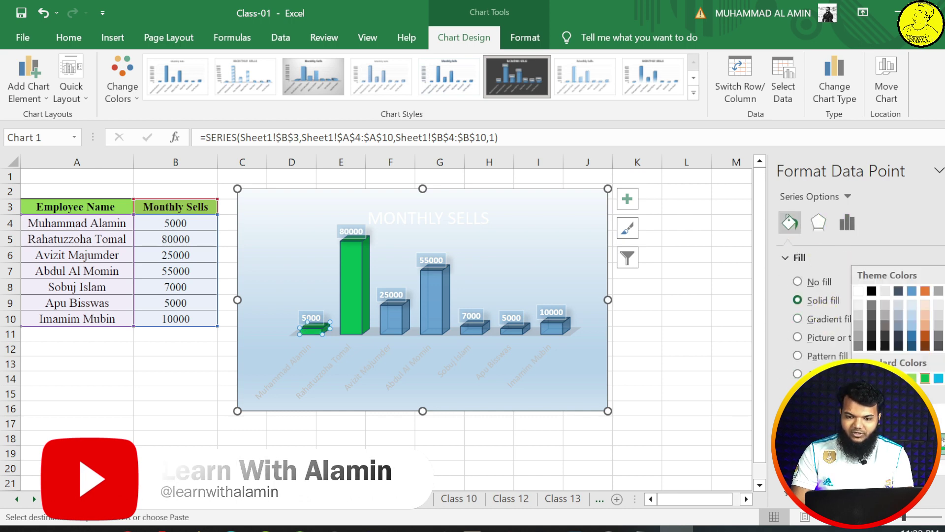
left_click(873, 394)
left_click(555, 377)
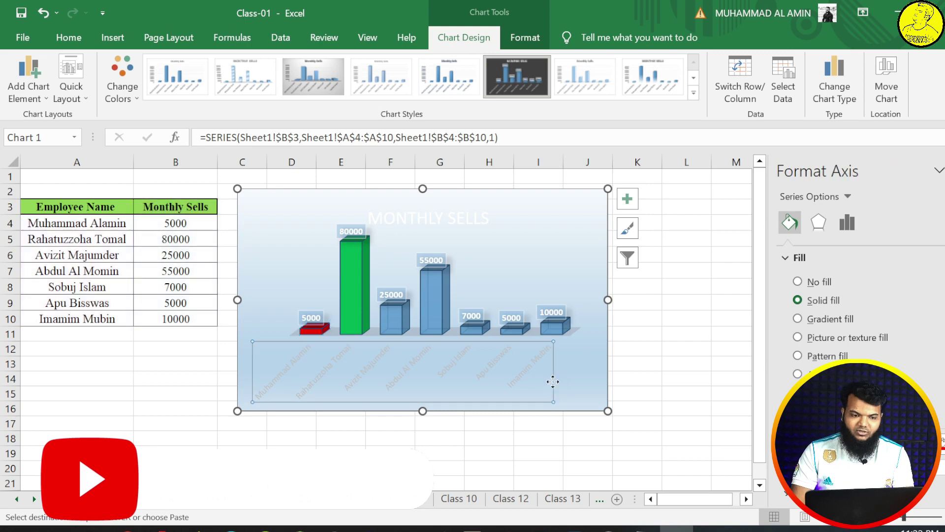
left_click(618, 388)
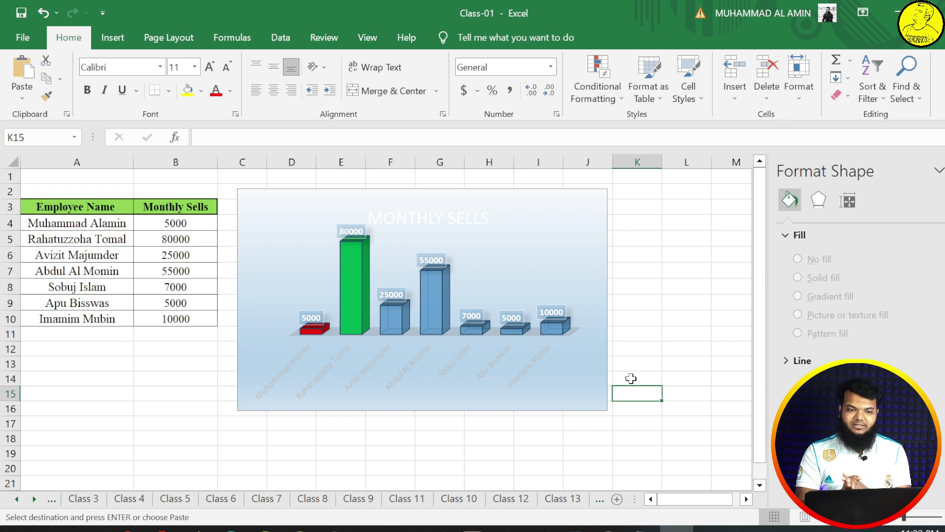
Add an outer shadow to the chart area, trying the top offset preset and settling on the right offset one
left_click(286, 221)
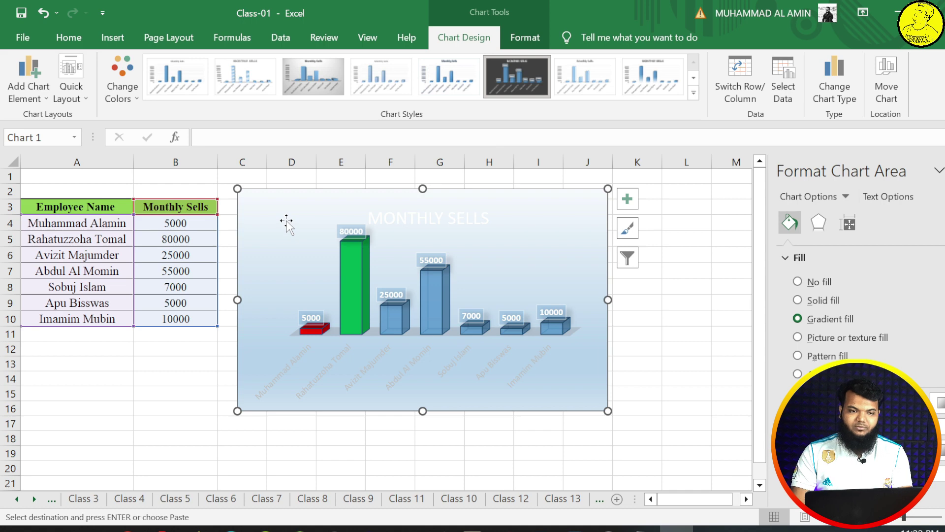
left_click(818, 223)
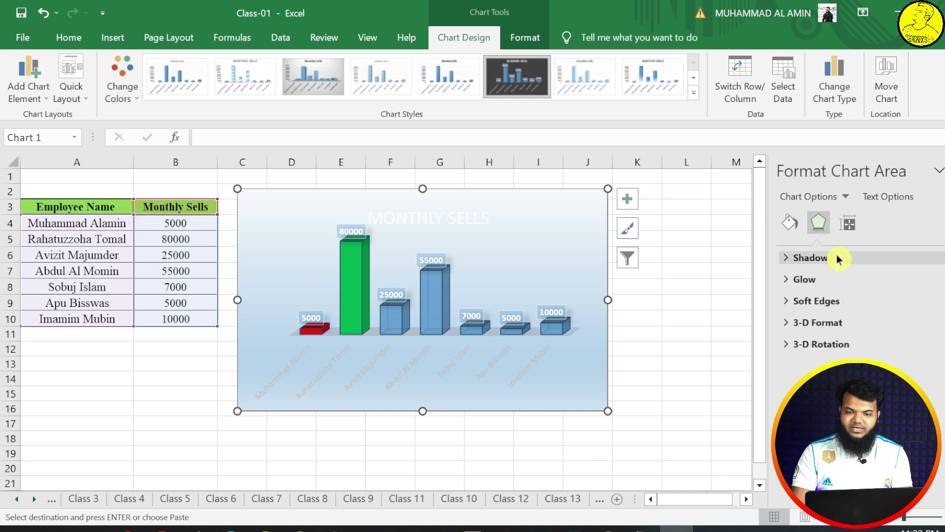
left_click(793, 258)
left_click(936, 286)
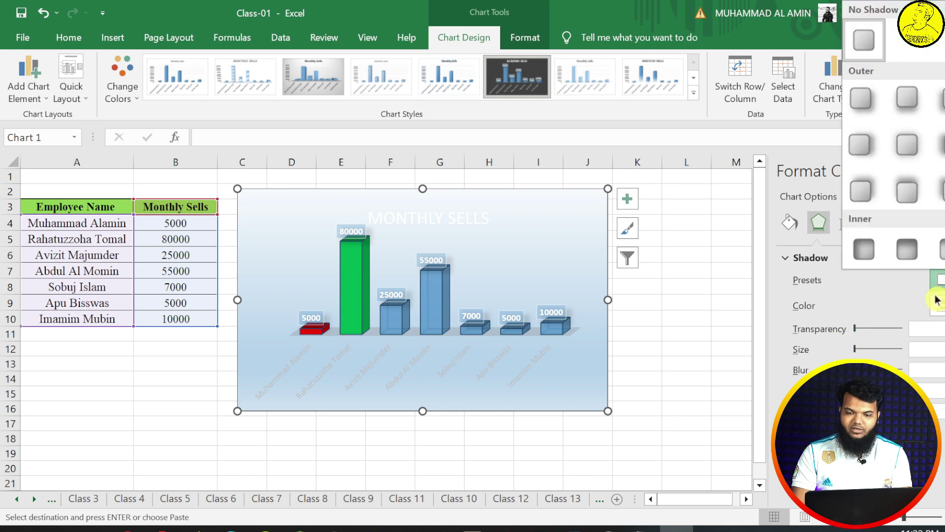
left_click(907, 199)
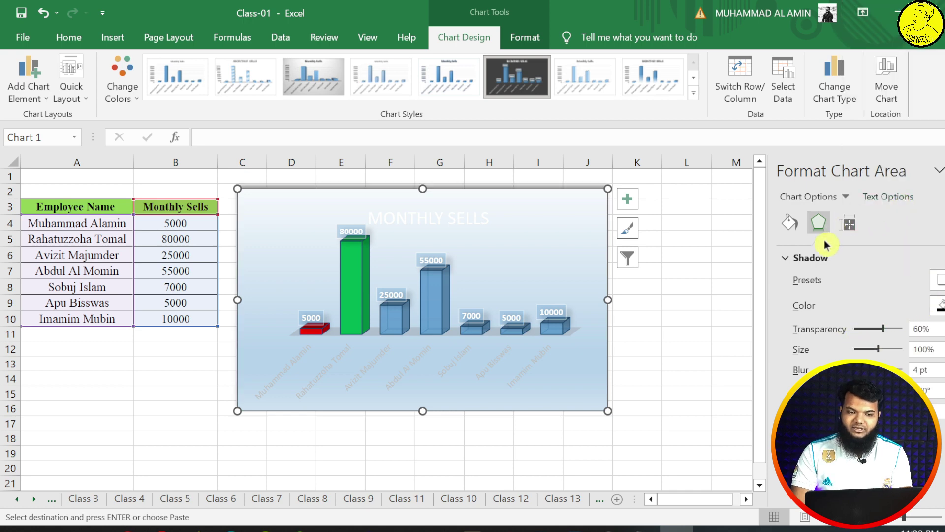
left_click(938, 280)
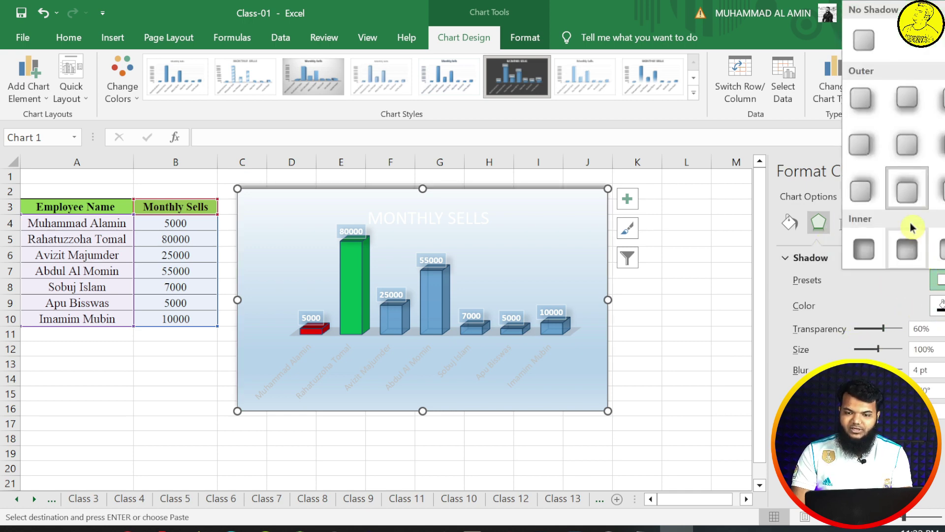
left_click(860, 145)
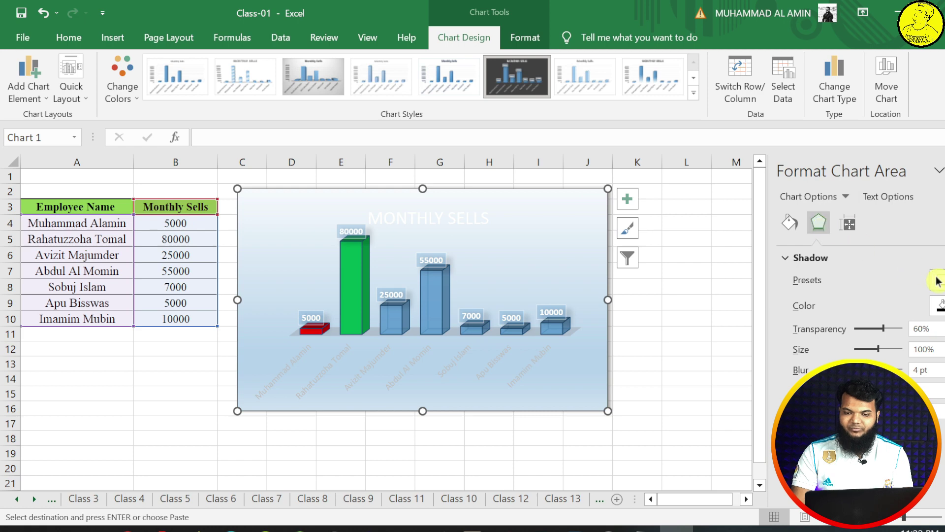
Add a glow to the chart area, trying the largest blue variation and settling on the largest orange one
scroll(911, 334, "down", 1)
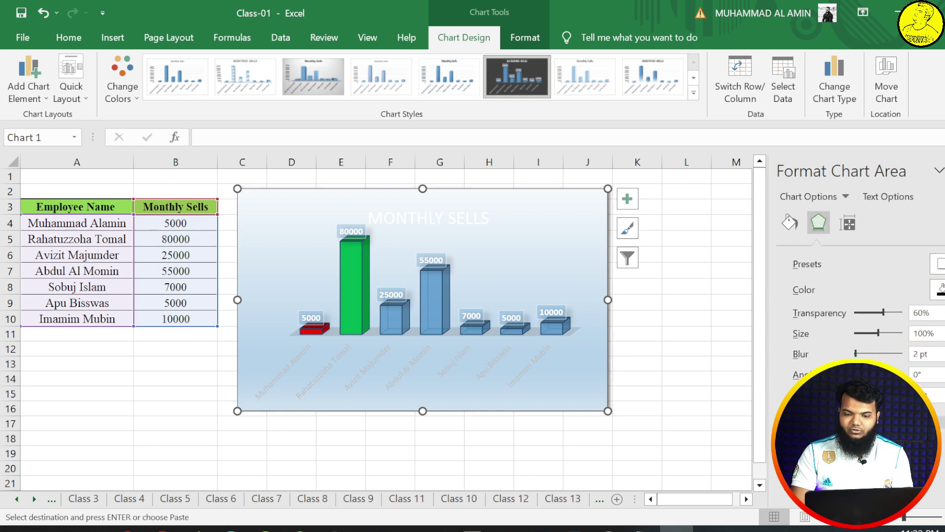
scroll(856, 305, "down", 3)
left_click(939, 349)
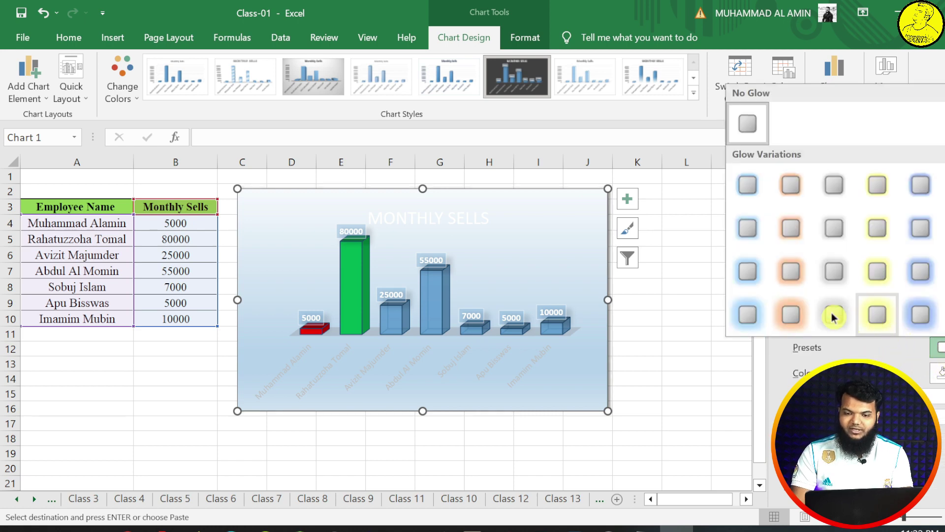
left_click(749, 313)
left_click(940, 373)
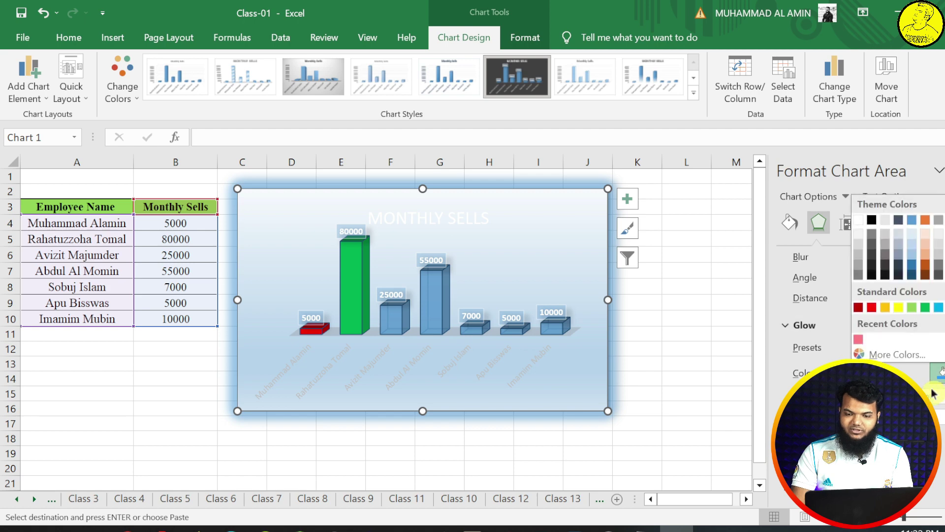
left_click(939, 373)
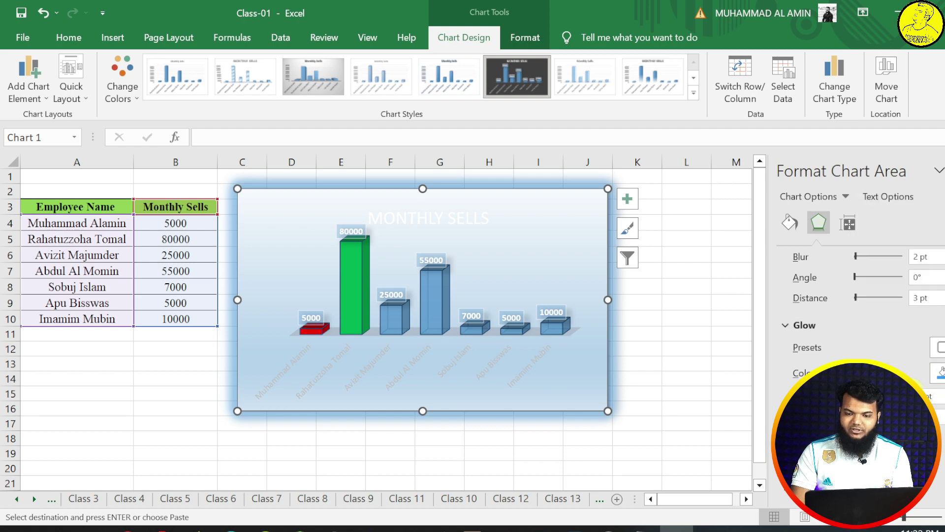
left_click(939, 348)
left_click(794, 317)
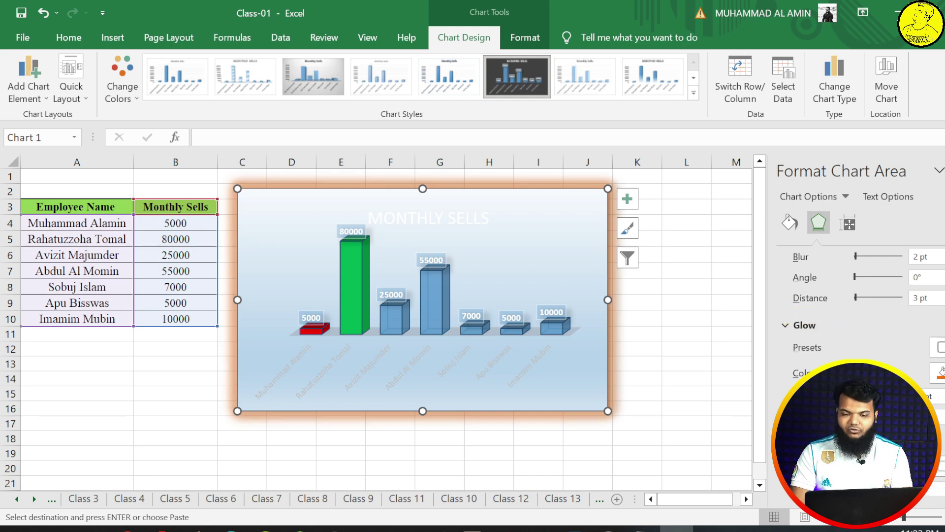
Try a small soft edges preset on the chart area and settle on a larger one
left_click(939, 465)
left_click(903, 404)
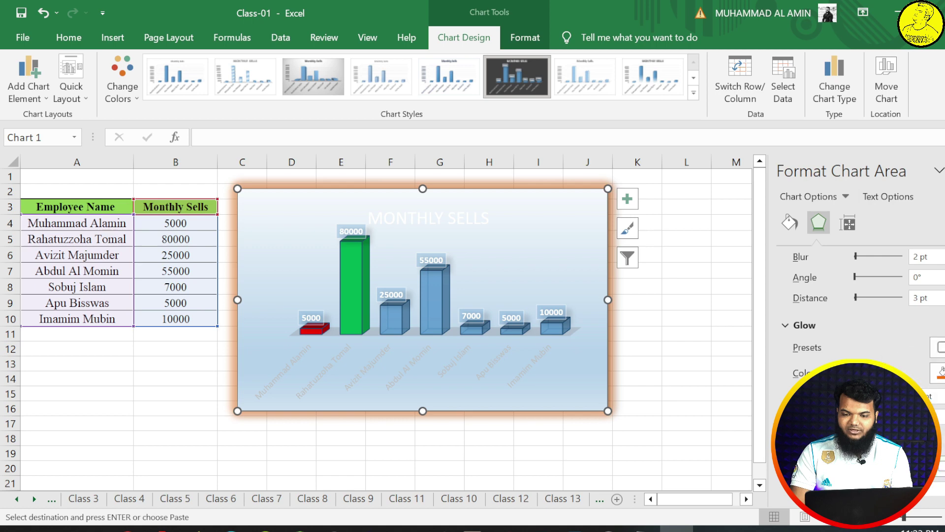
left_click(942, 471)
left_click(907, 433)
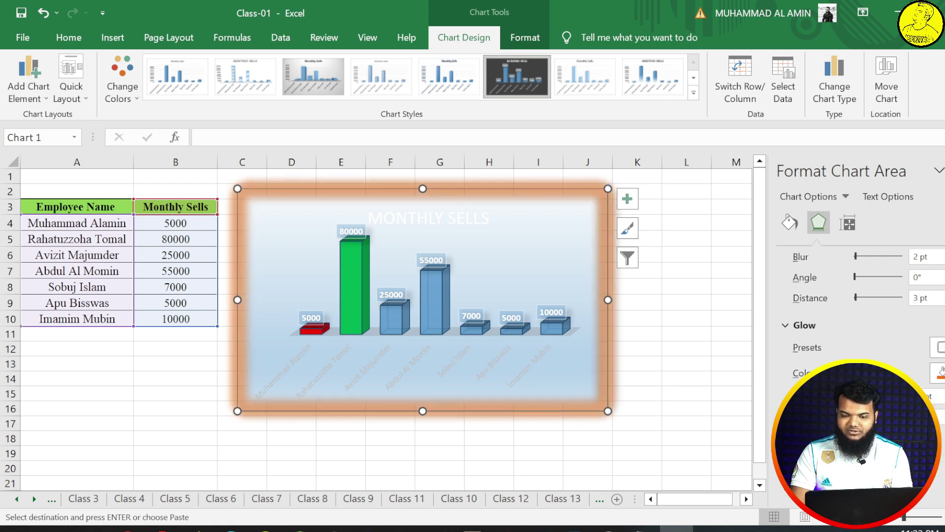
Apply a top bevel with 6 pt width and 6 pt height to the chart area and close the formatting settings
scroll(861, 320, "down", 5)
left_click(829, 288)
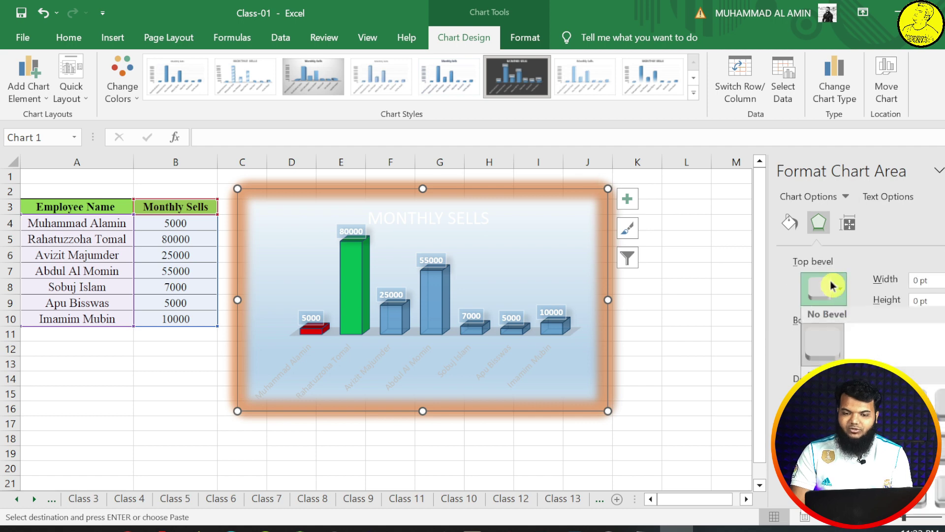
left_click(866, 407)
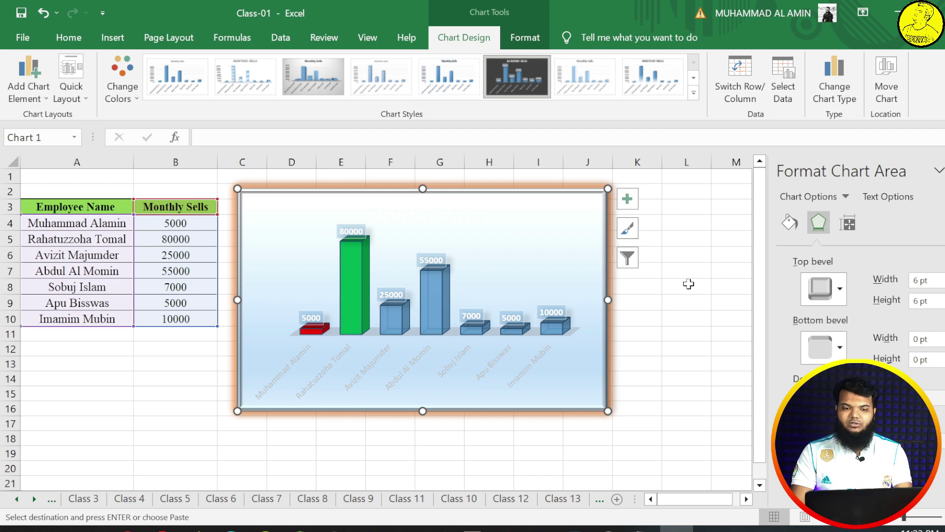
left_click(944, 171)
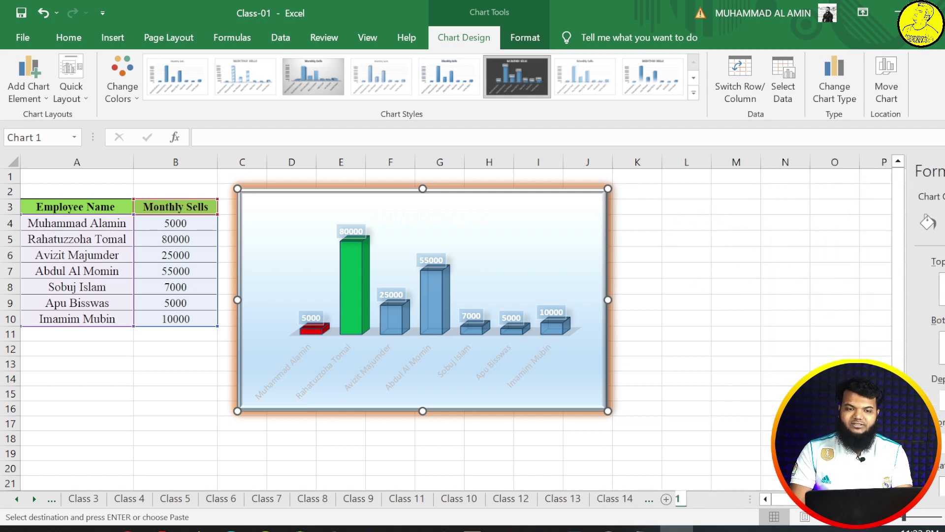
Shift the plot area slightly down within the column chart
left_click(504, 267)
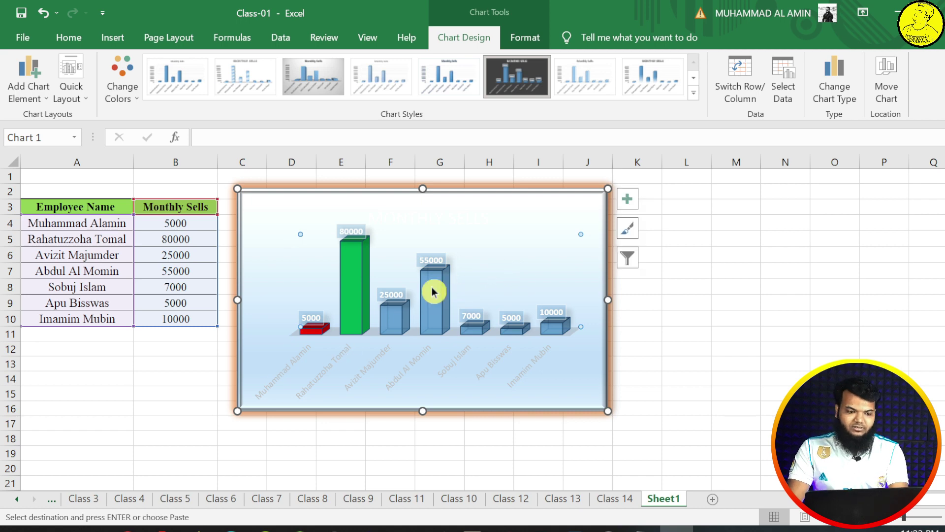
left_click(458, 246)
left_click_drag(487, 238, 484, 243)
Delete the column chart from the sheet
left_click(681, 209)
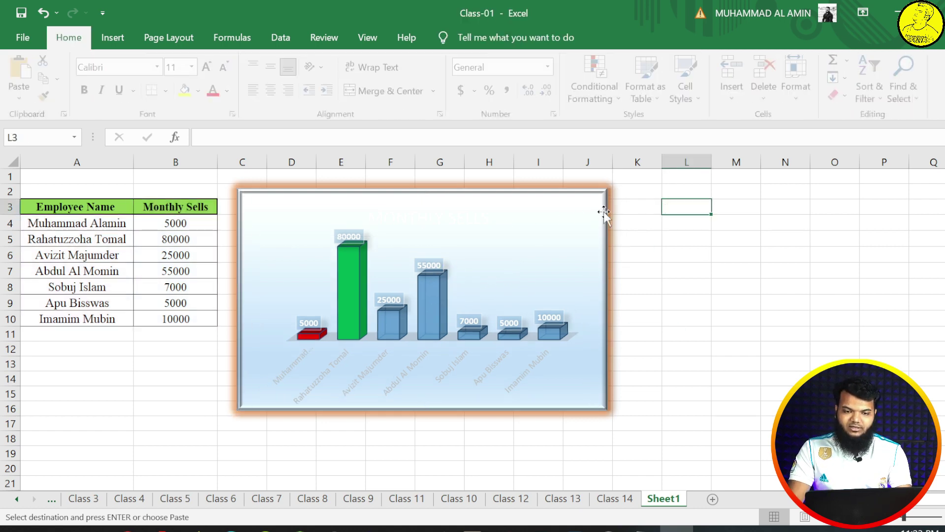
left_click(561, 217)
key("Delete")
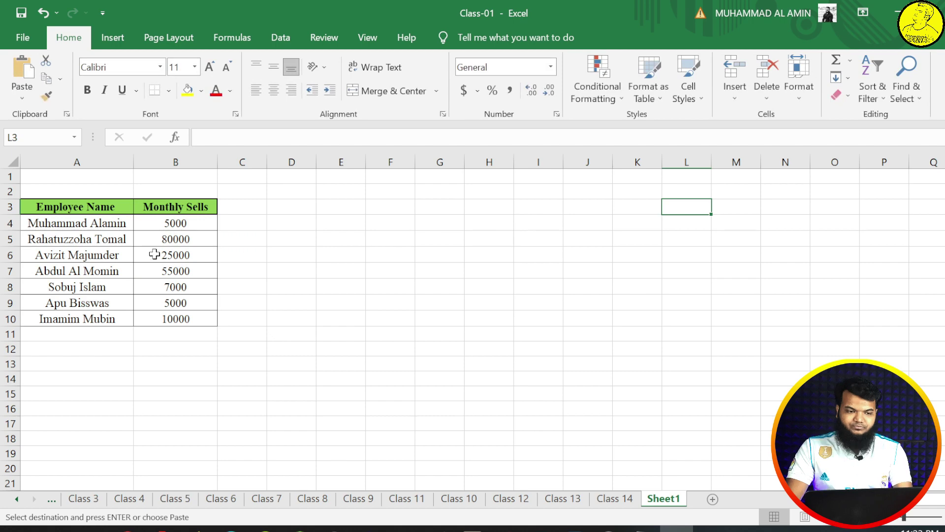
Insert a basic 2-D pie chart from the employee and monthly sells data in A3:B10
left_click_drag(80, 209, 178, 315)
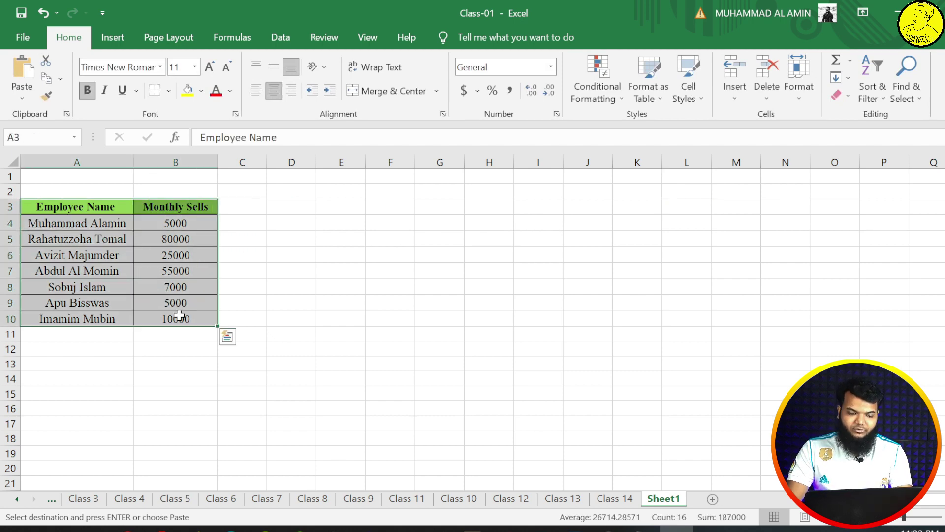
key("ctrl+q")
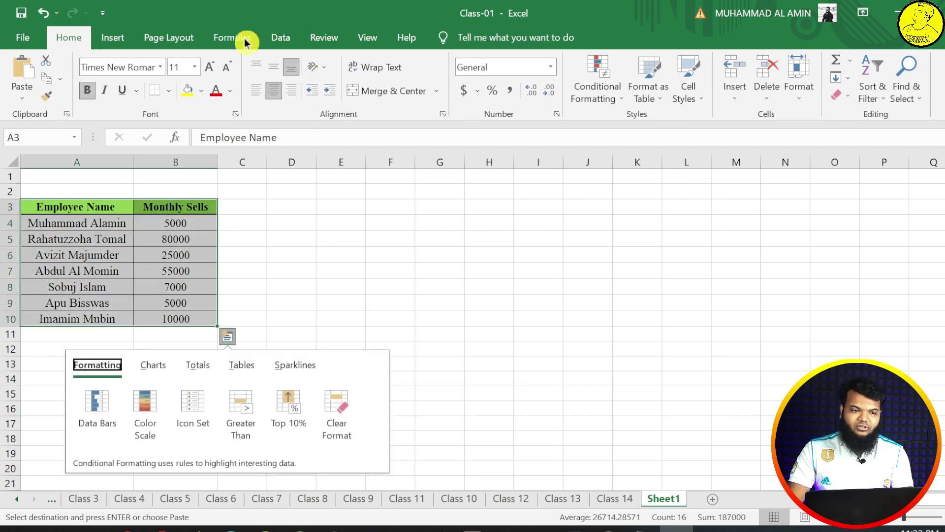
left_click(149, 37)
left_click(102, 40)
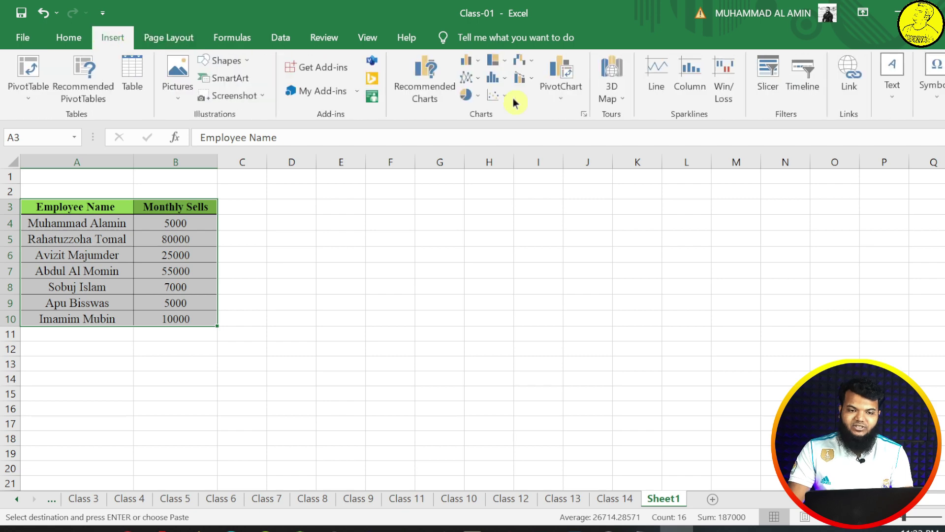
left_click(470, 106)
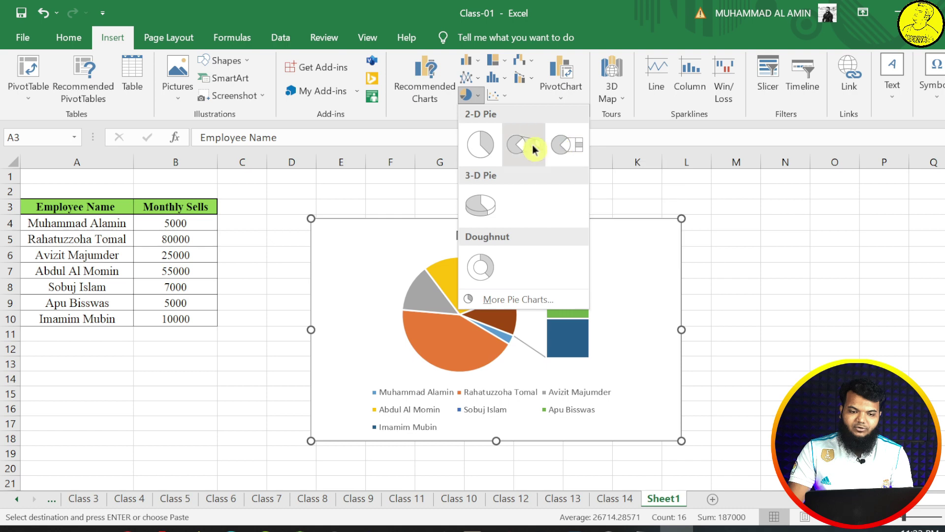
left_click(488, 143)
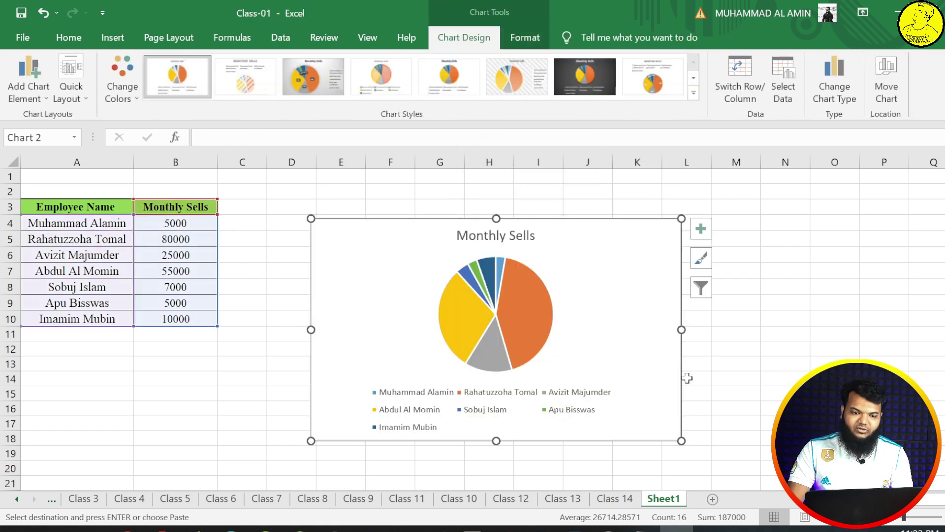
Apply the grey gradient chart style with dark percentage labels to the pie chart and move it beside the data table
left_click(318, 75)
left_click_drag(574, 301, 495, 220)
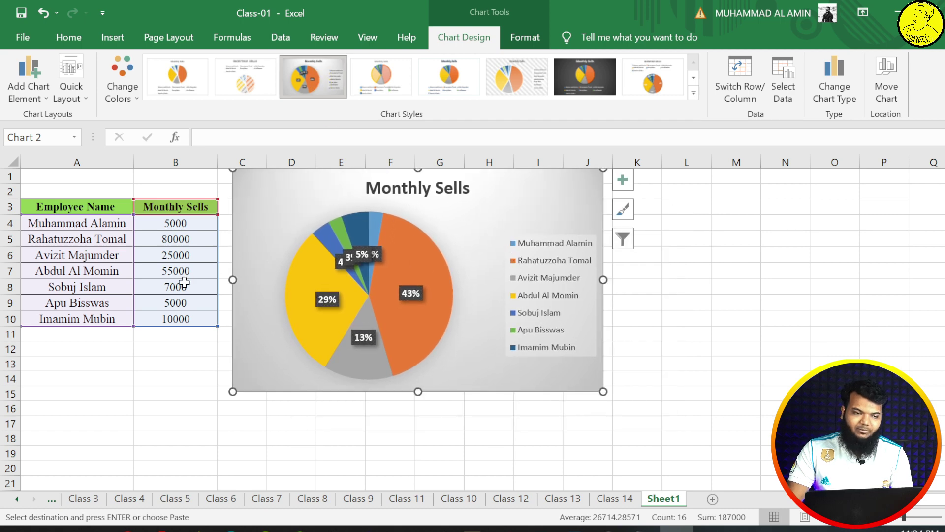
Insert a 3-D pie chart from the employee and monthly sells data in A3:B10
left_click(320, 468)
left_click(93, 212)
left_click_drag(93, 214, 202, 320)
key("ctrl+c")
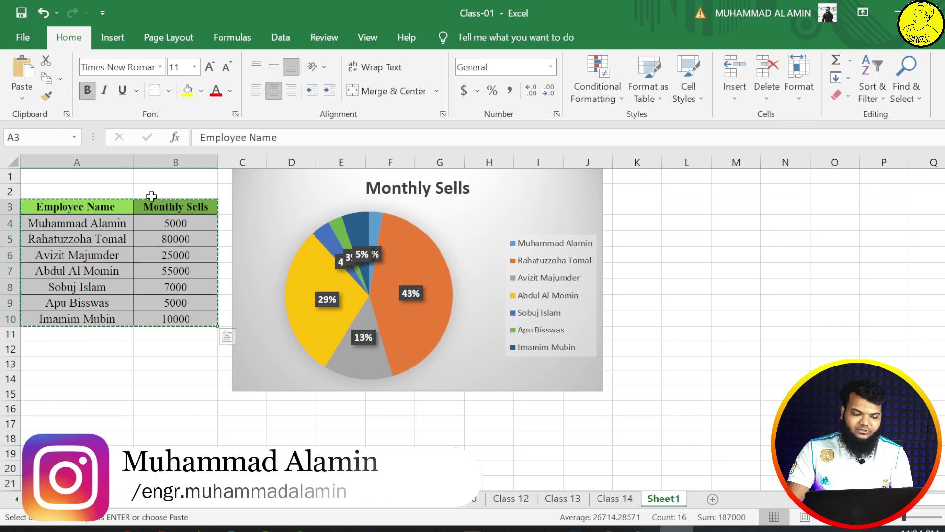
key("Escape")
left_click(118, 37)
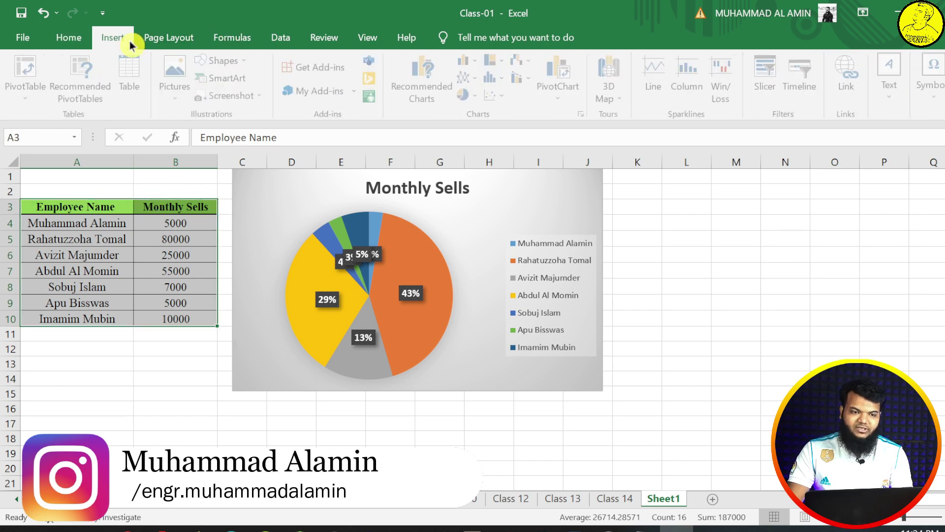
left_click(471, 96)
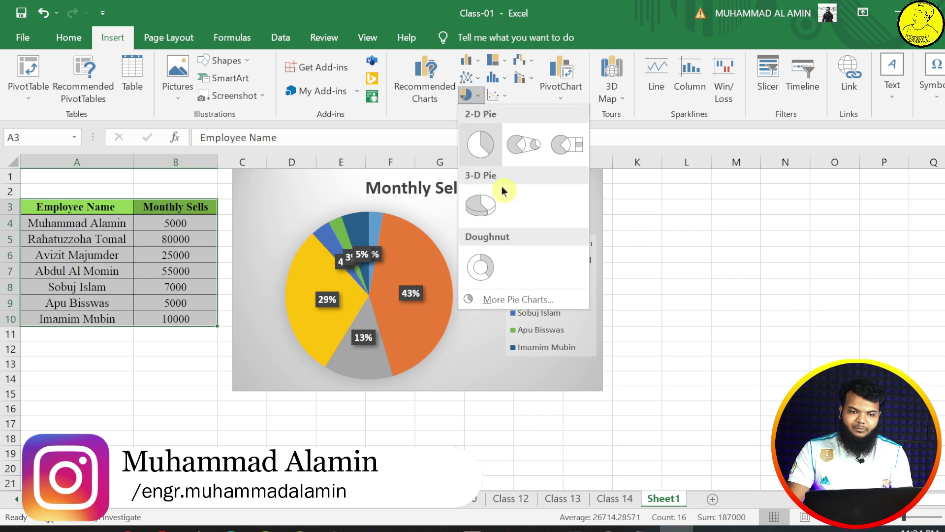
left_click(480, 205)
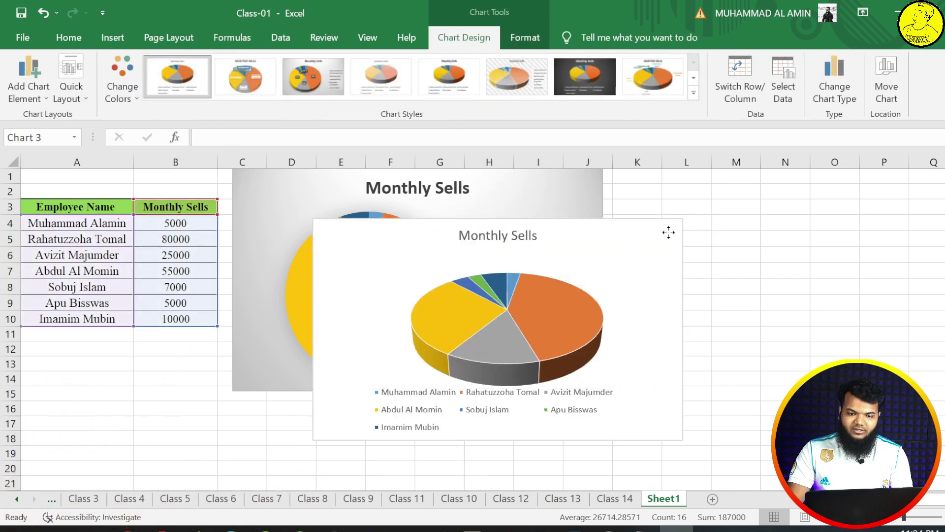
Place the 3-D pie chart beside the 2-D pie chart and apply the dark grey chart style to it
left_click_drag(668, 232, 924, 193)
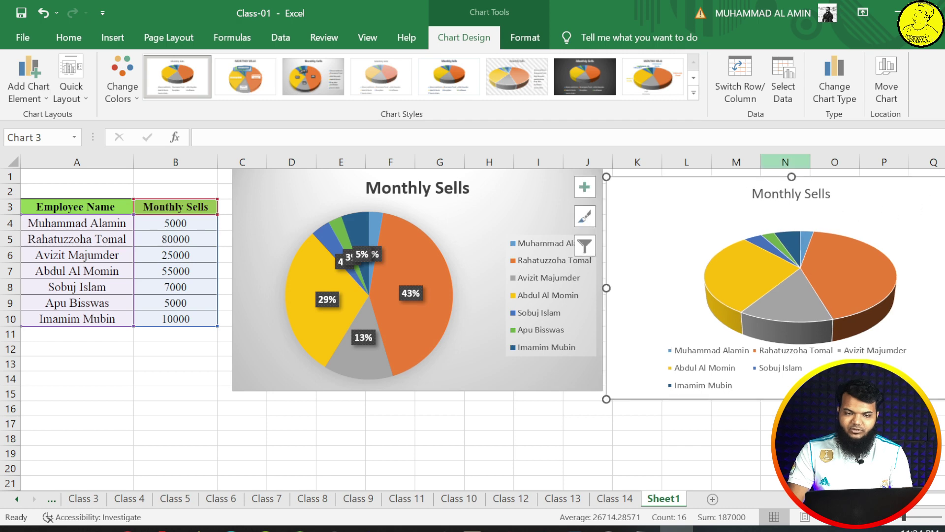
left_click(585, 76)
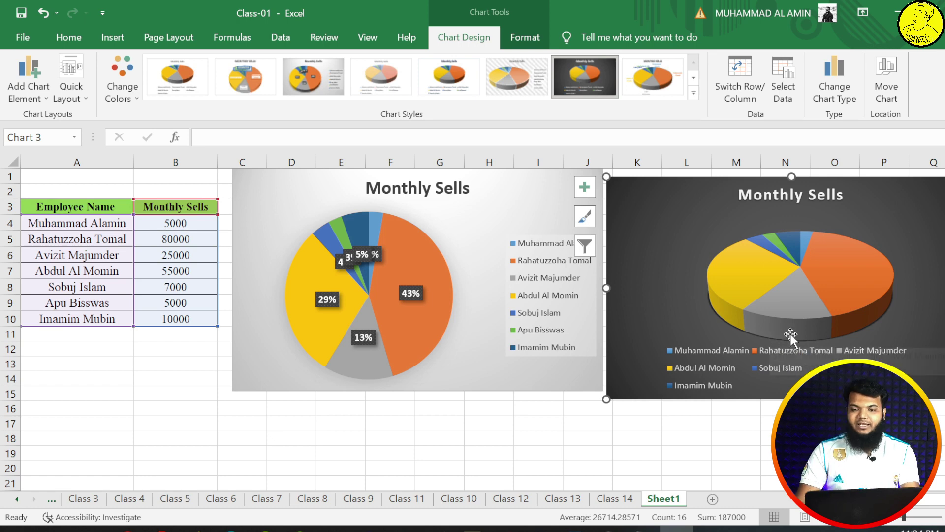
Pull the individual slices of the 3-D pie chart apart, away from the pie's centre
left_click(836, 280)
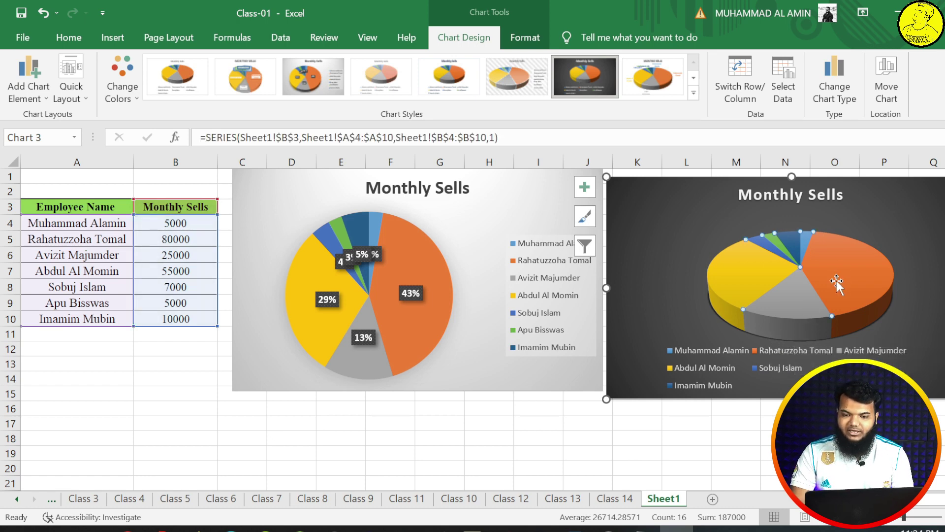
left_click(839, 279)
left_click_drag(839, 279, 837, 288)
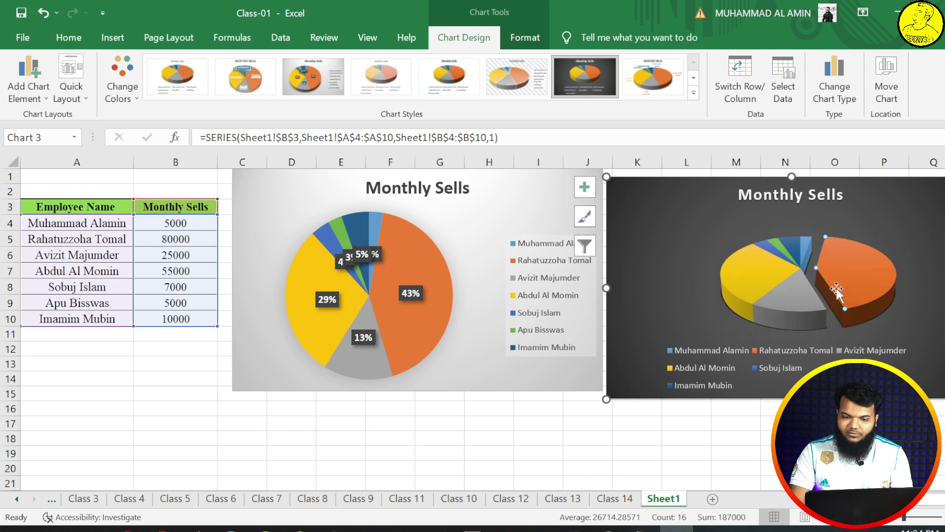
left_click(762, 281)
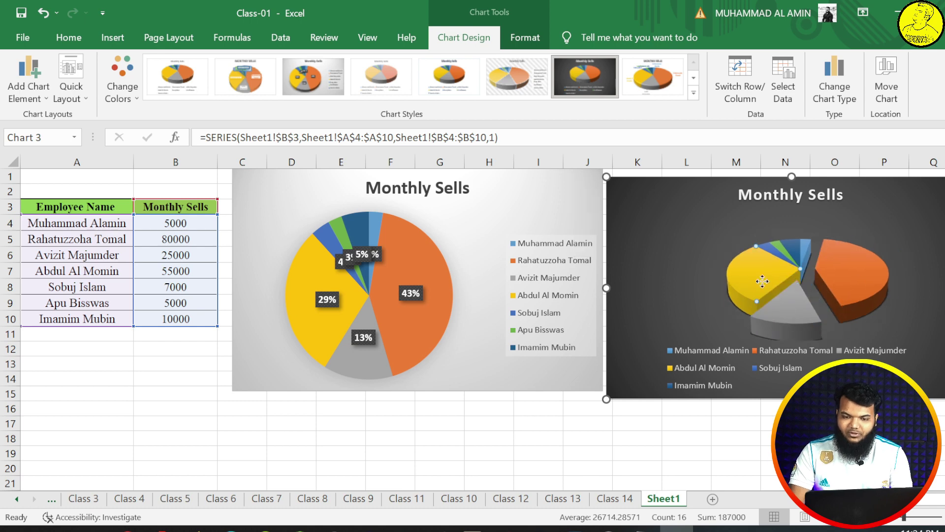
left_click_drag(738, 284, 737, 285)
left_click(760, 250)
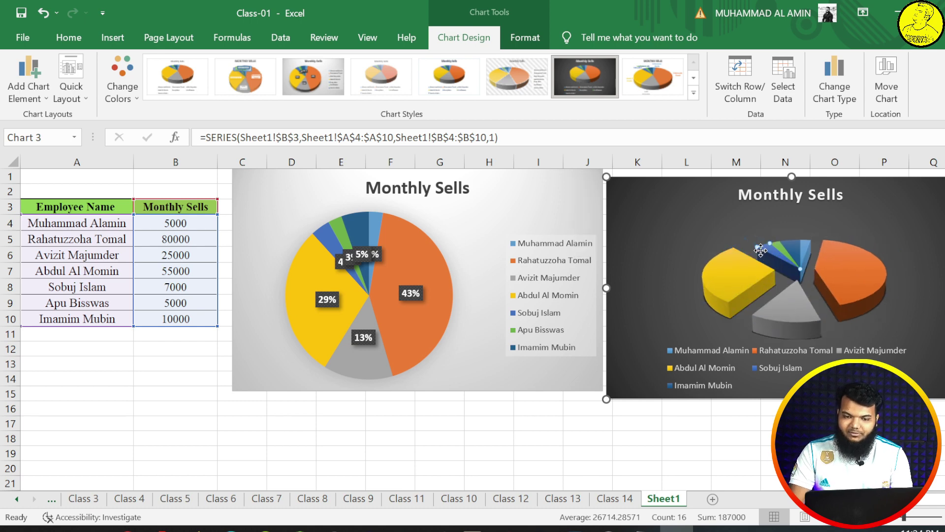
left_click_drag(749, 236, 782, 231)
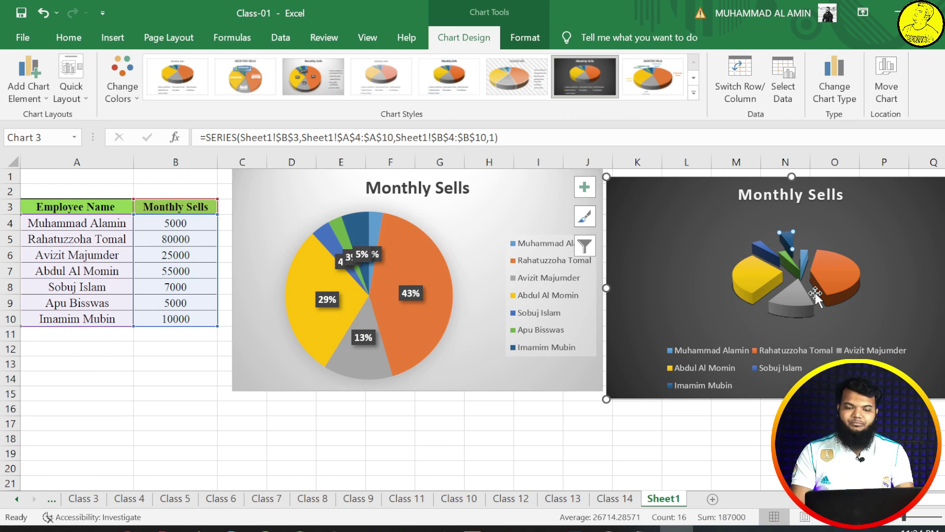
Undo all the slice separations in the 3-D pie chart
key("ctrl+z")
key("ctrl+z")
key("ctrl+z")
key("ctrl+z")
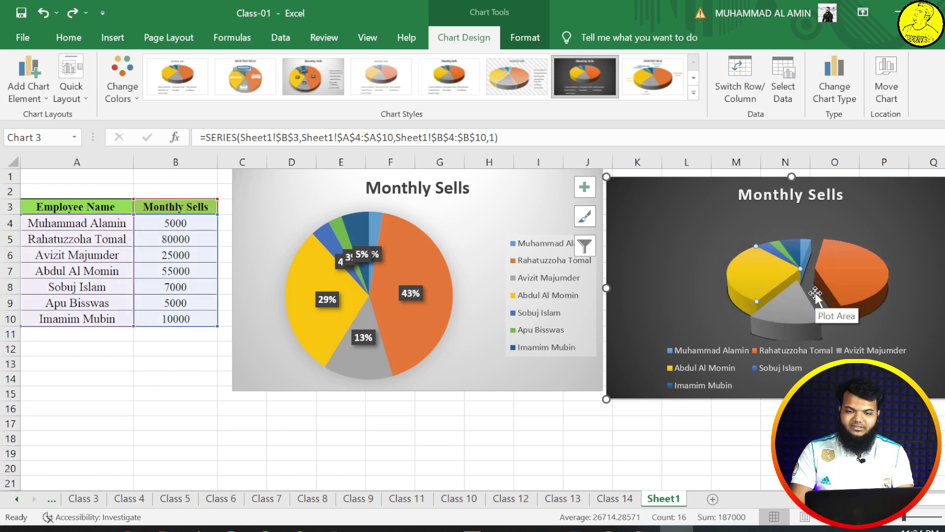
key("ctrl+z")
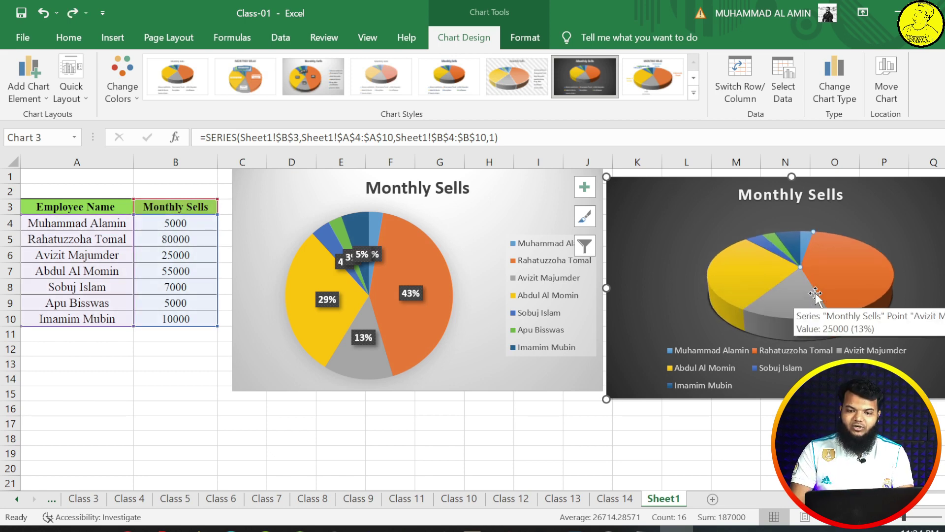
Give the 3-D pie chart's area a pattern fill of small white dots on red
left_click(641, 255)
left_click(683, 205)
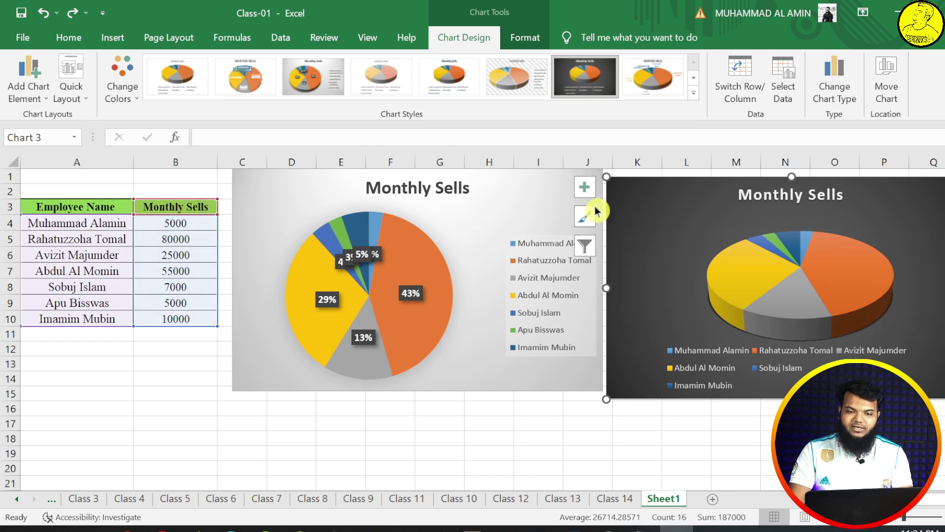
double_click(695, 197)
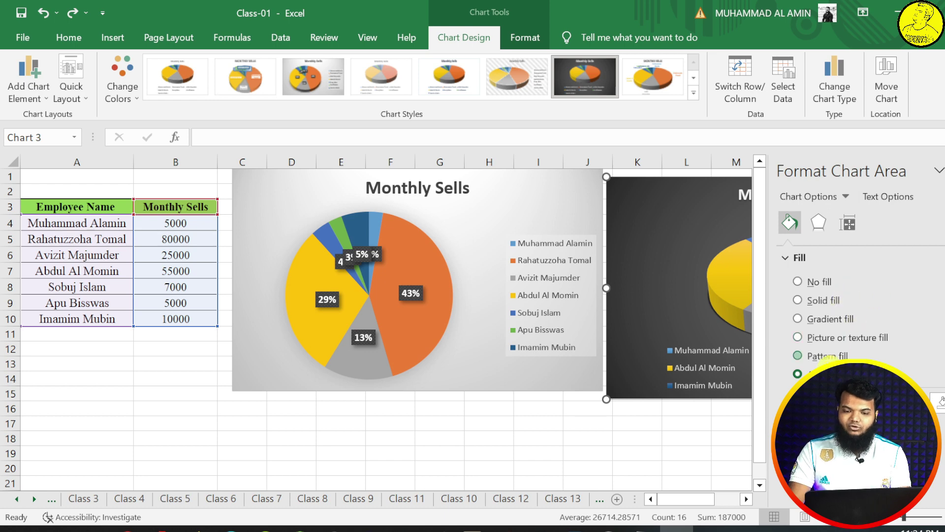
left_click(827, 356)
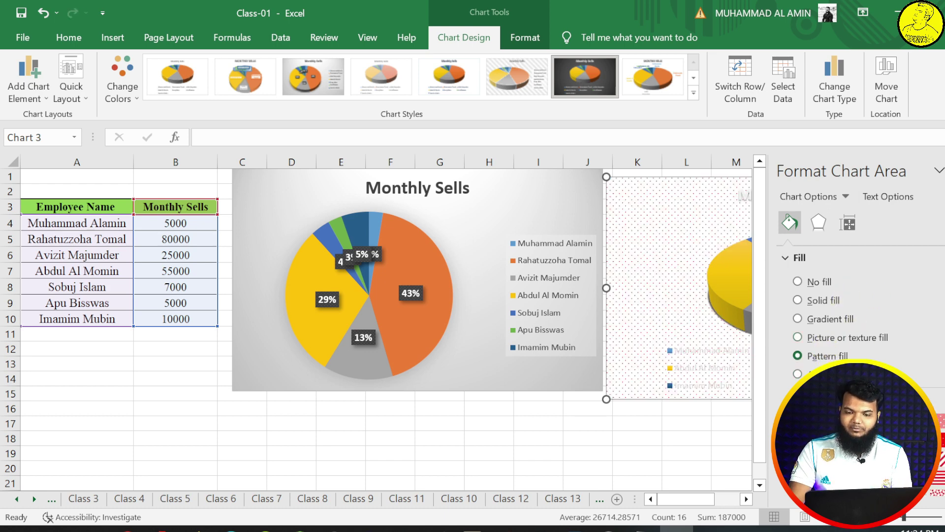
left_click(856, 442)
left_click(913, 443)
left_click(942, 446)
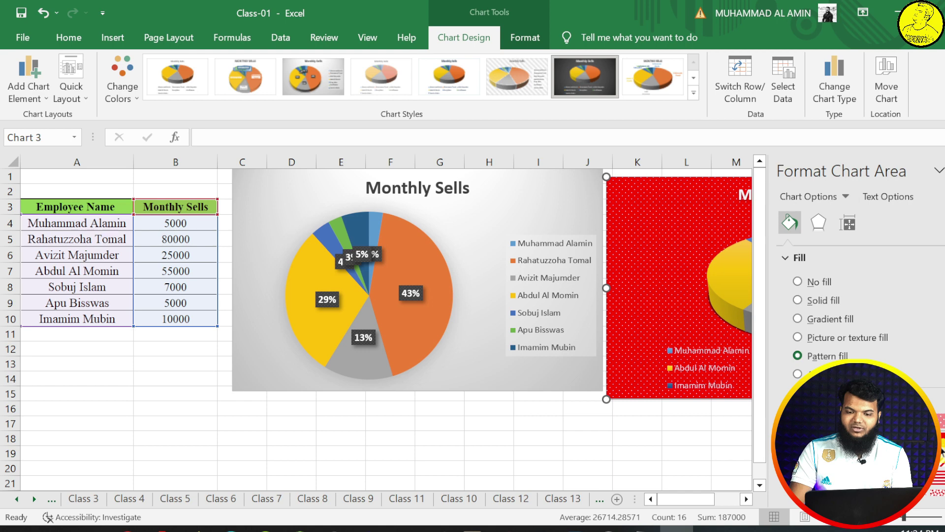
Set the 3-D pie chart area's border to a gradient line and close the formatting options
scroll(837, 281, "down", 5)
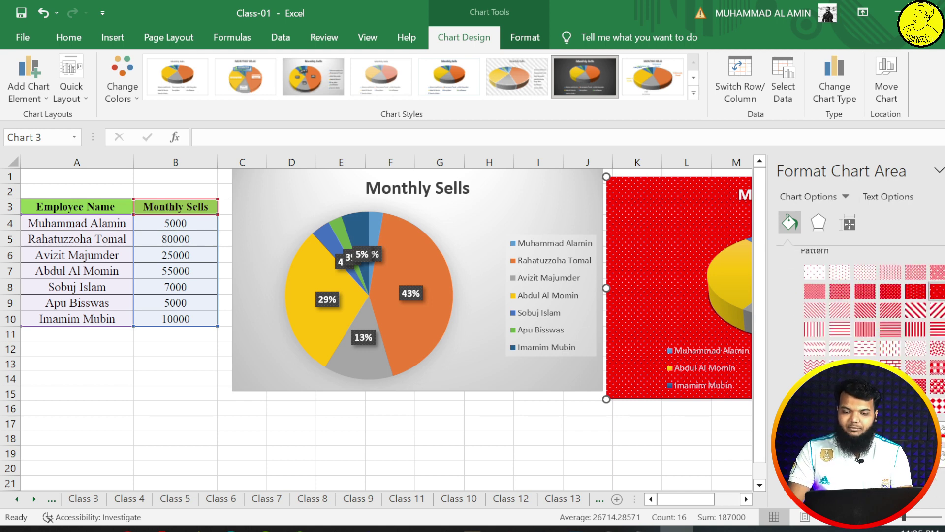
scroll(856, 305, "down", 3)
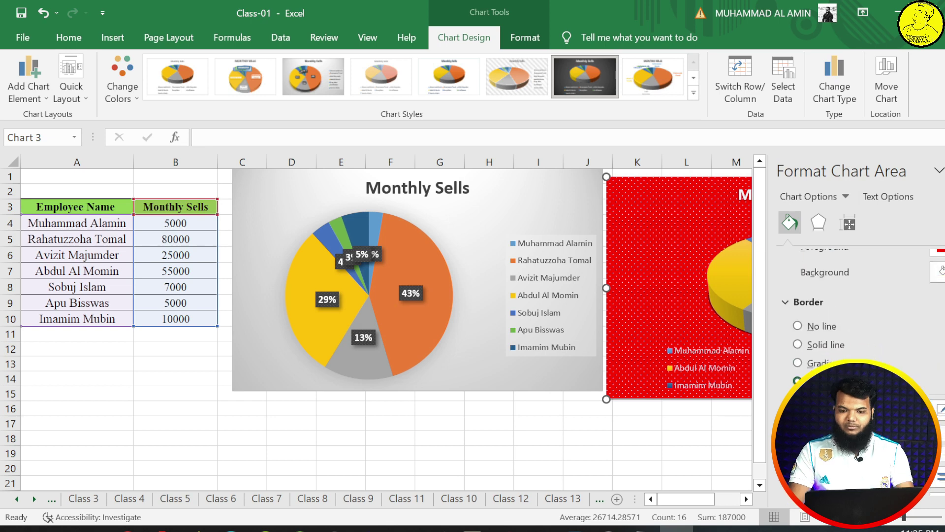
left_click(798, 363)
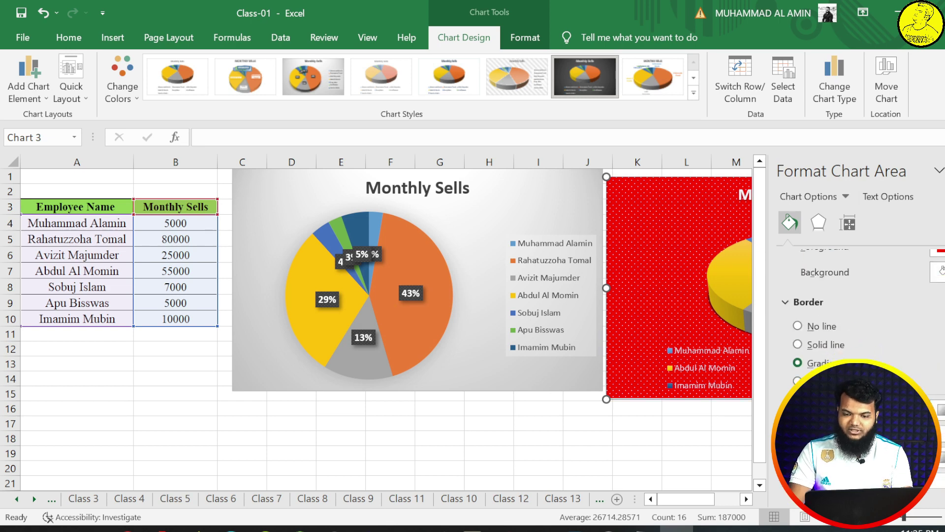
scroll(857, 305, "down", 3)
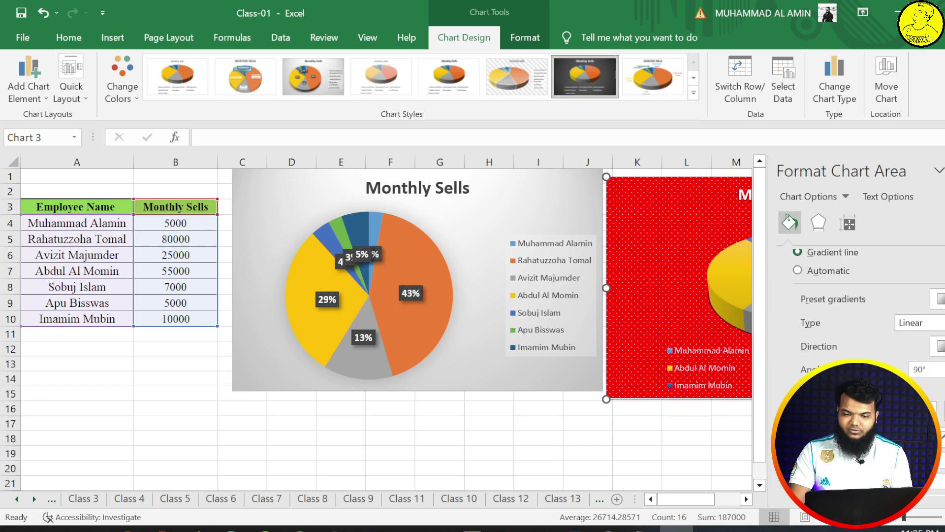
scroll(922, 384, "down", 5)
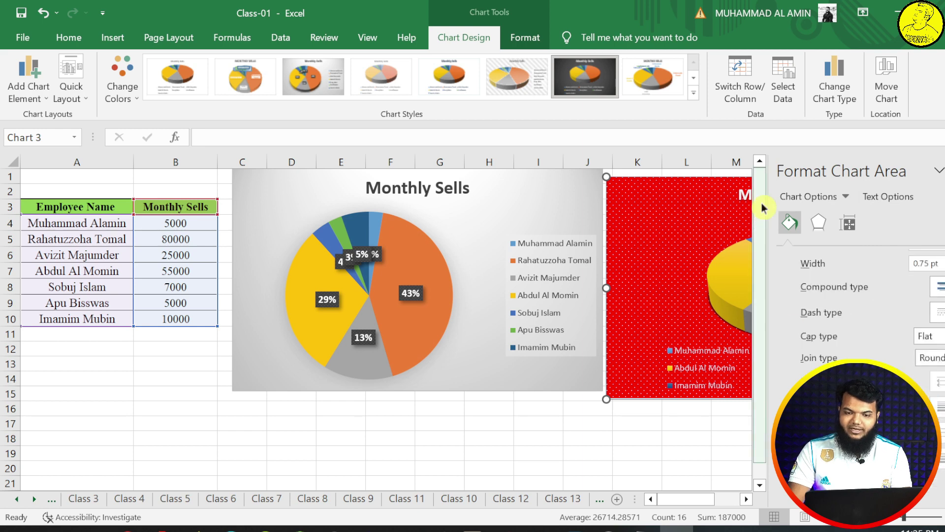
left_click(819, 223)
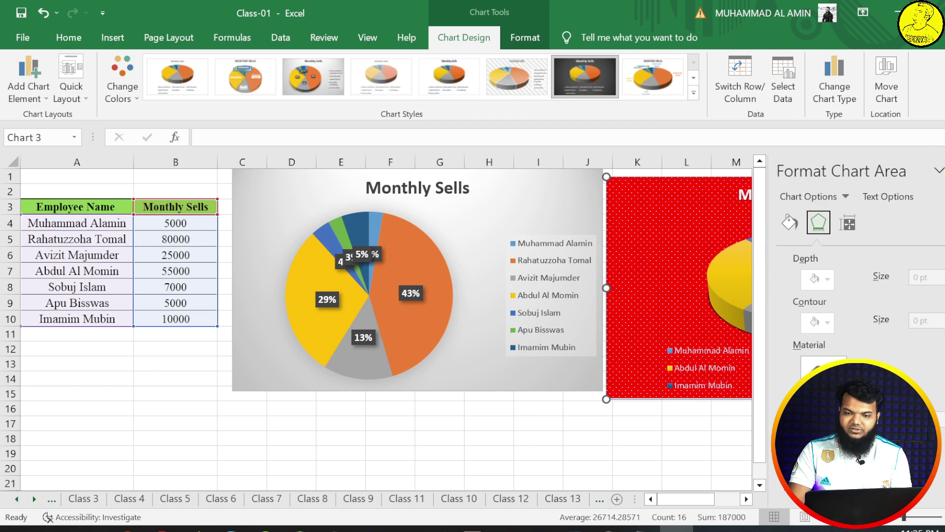
left_click(944, 171)
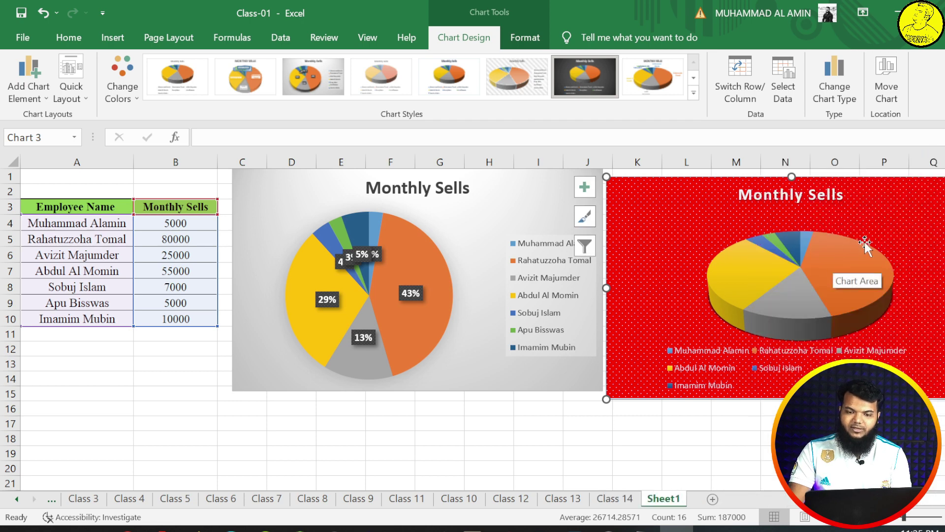
Fill the 2-D pie chart's area with solid yellow
left_click(475, 211)
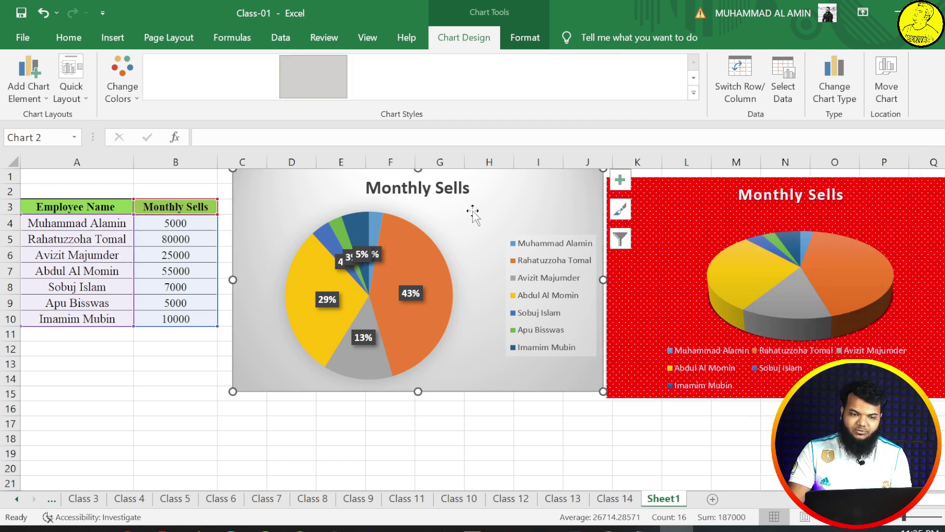
double_click(530, 204)
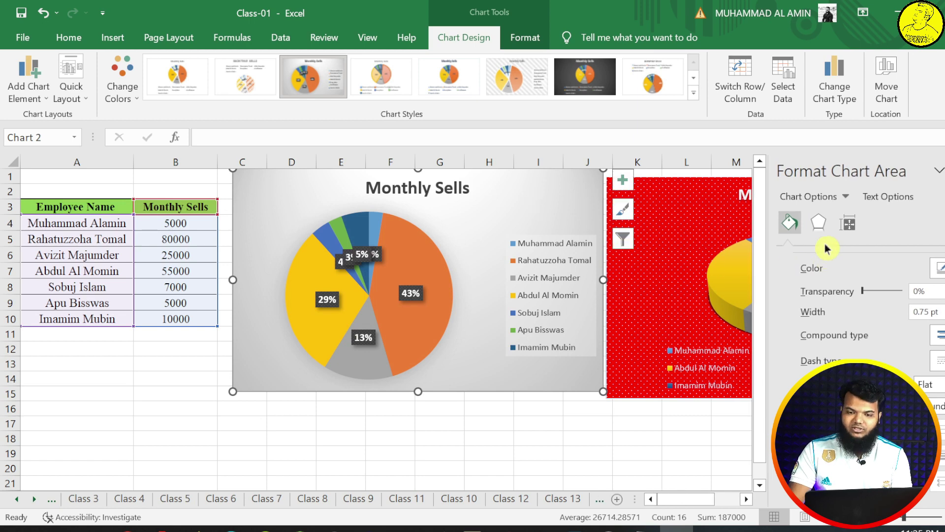
left_click(789, 229)
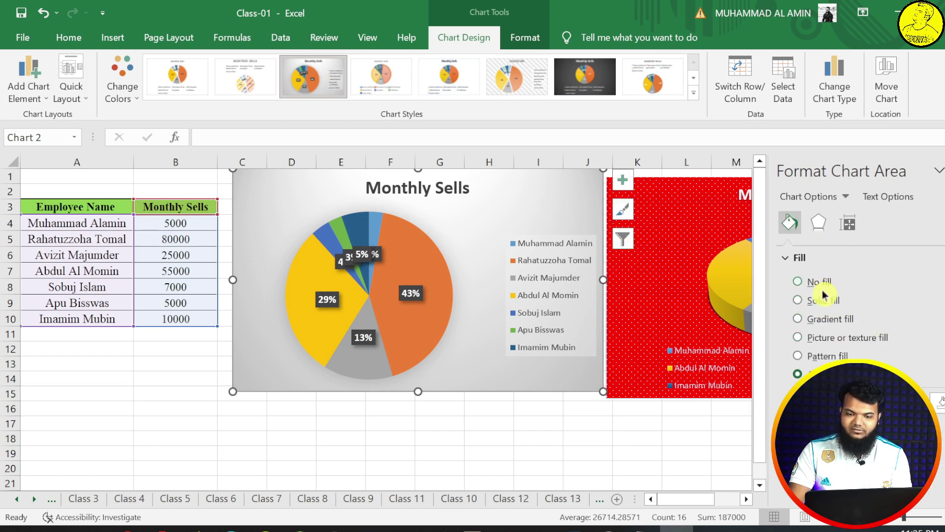
left_click(823, 299)
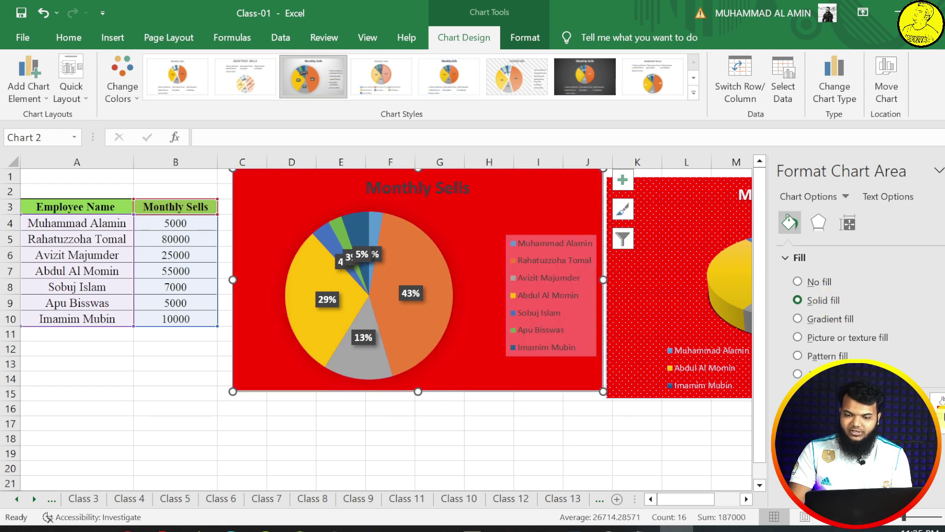
left_click(938, 401)
left_click(897, 332)
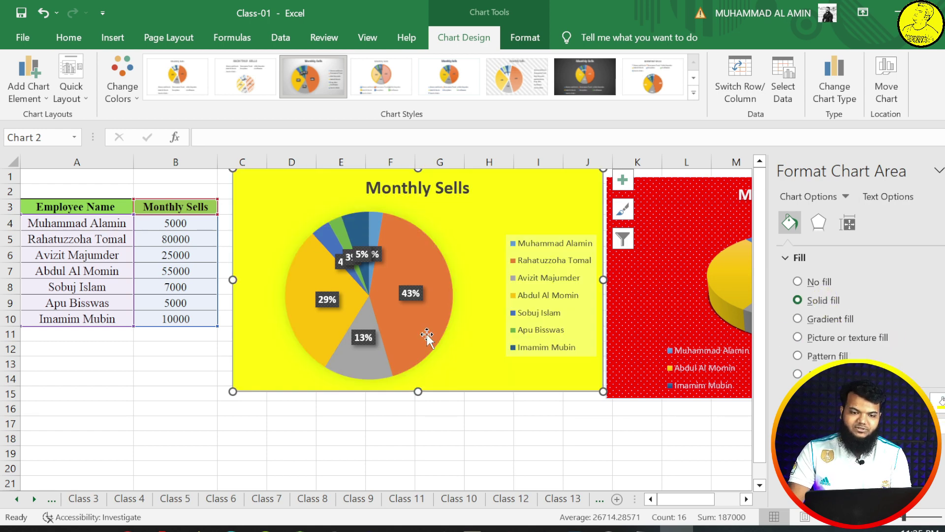
left_click(445, 480)
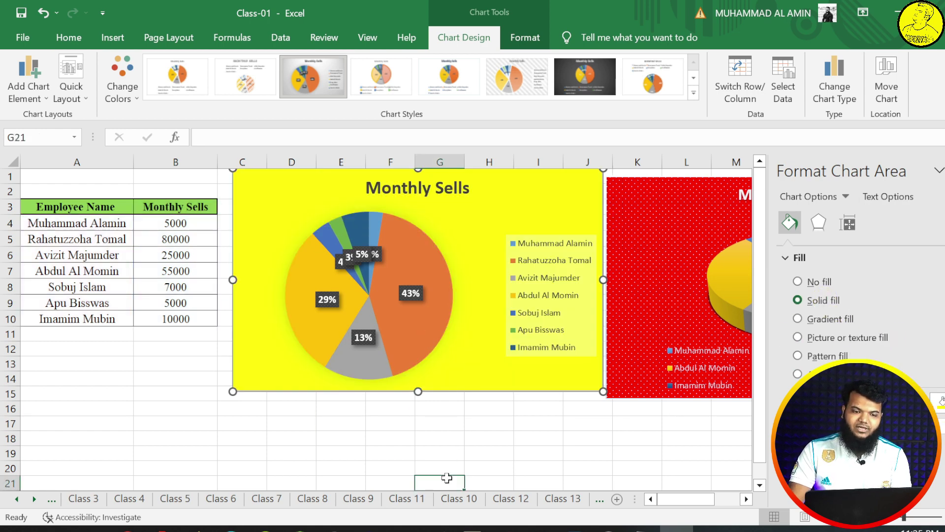
Pull the 43% and 13% slices outward from the 2-D pie chart
left_click(489, 345)
left_click(391, 293)
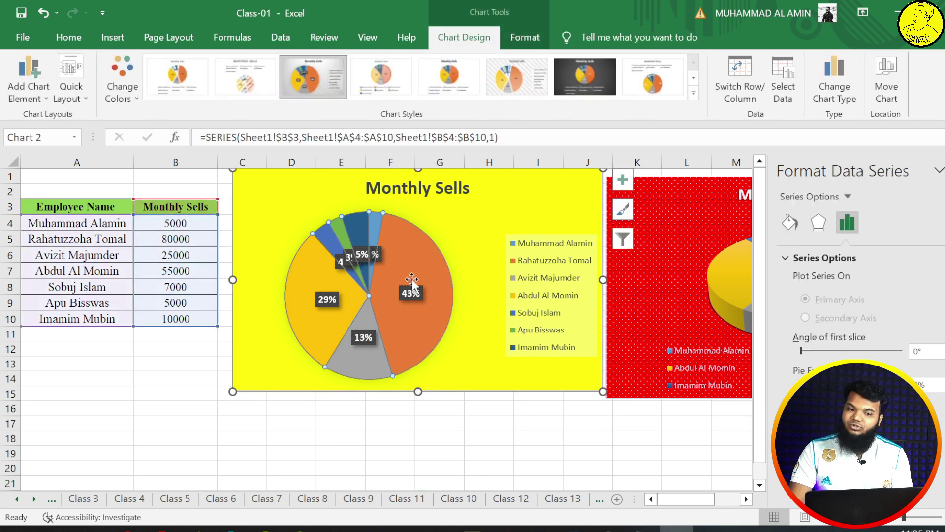
left_click_drag(407, 264, 422, 264)
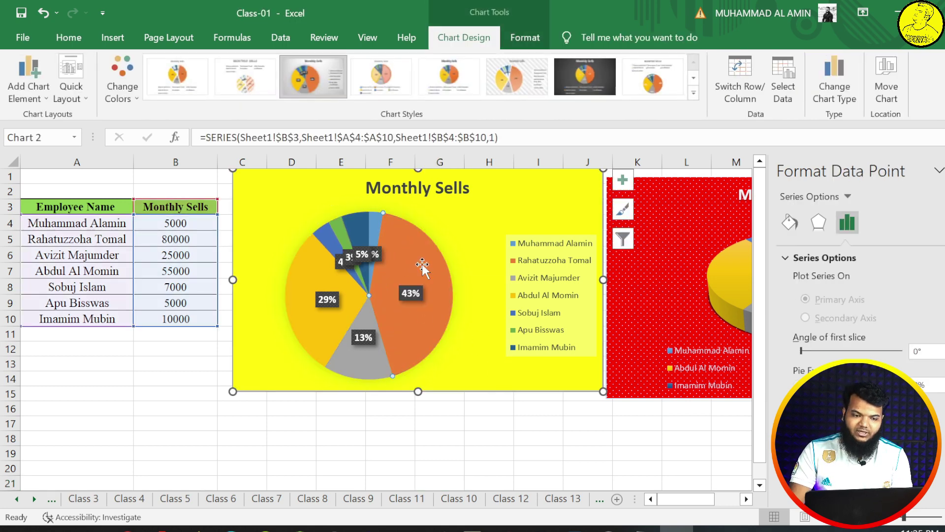
left_click_drag(371, 341, 364, 351)
left_click(334, 308)
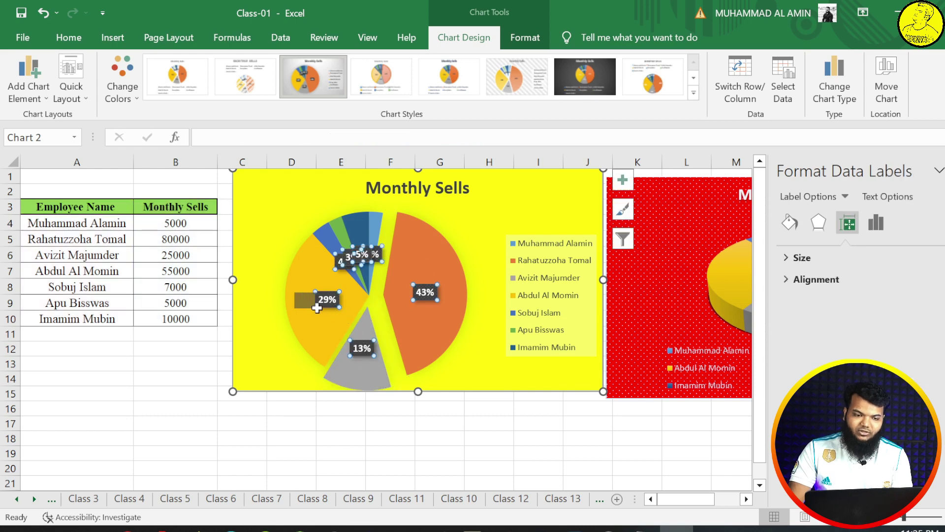
Separate all slices of the 2-D pie chart and pull the 4% slice out farther than the others
mouse_move(305, 270)
left_mouse_down()
mouse_move(294, 274)
mouse_move(309, 261)
left_mouse_up()
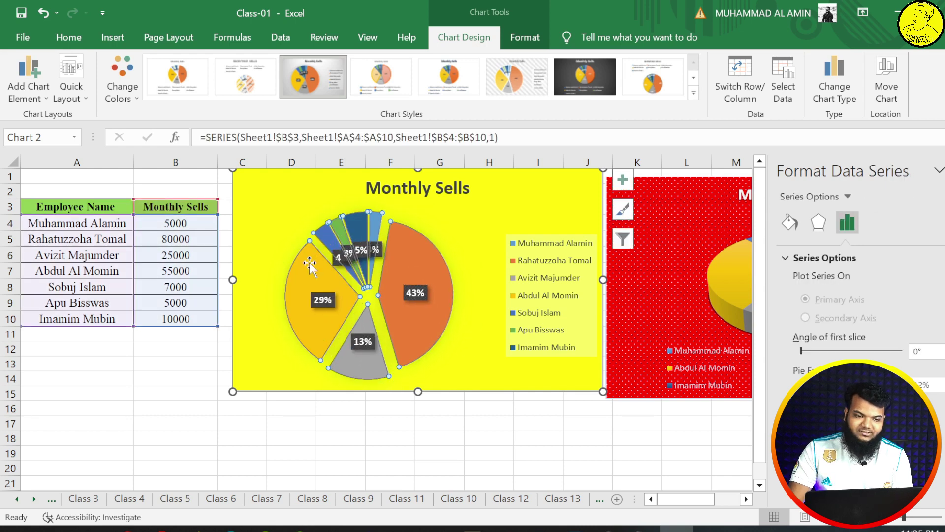
left_click(325, 235)
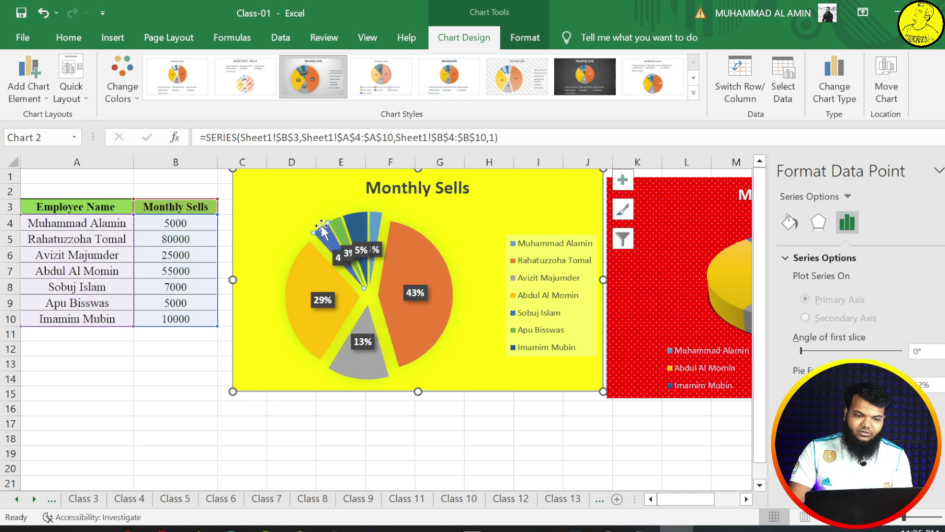
left_click(449, 234)
left_click(497, 229)
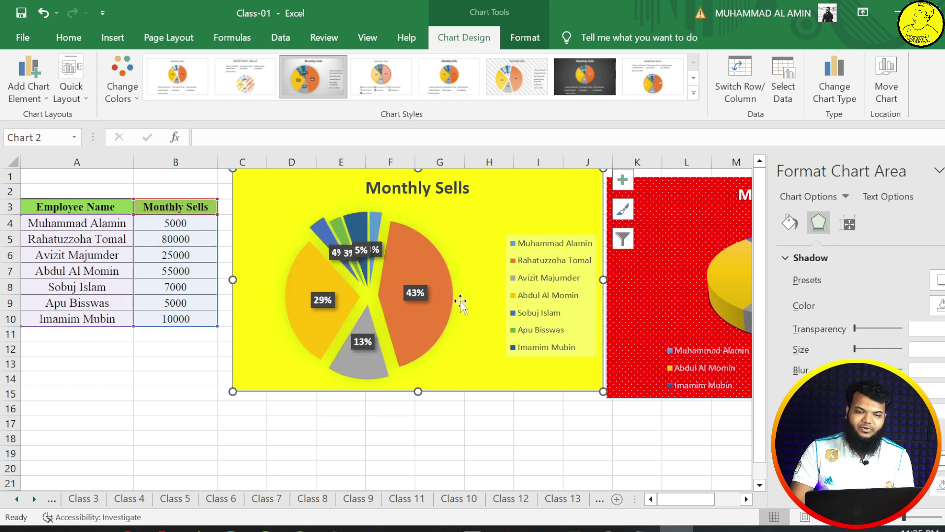
Examine the 2-D pie chart's percentage slices up close and compare them with its legend
scroll(479, 344, "up", 3)
scroll(553, 343, "up", 1)
scroll(691, 331, "down", 5)
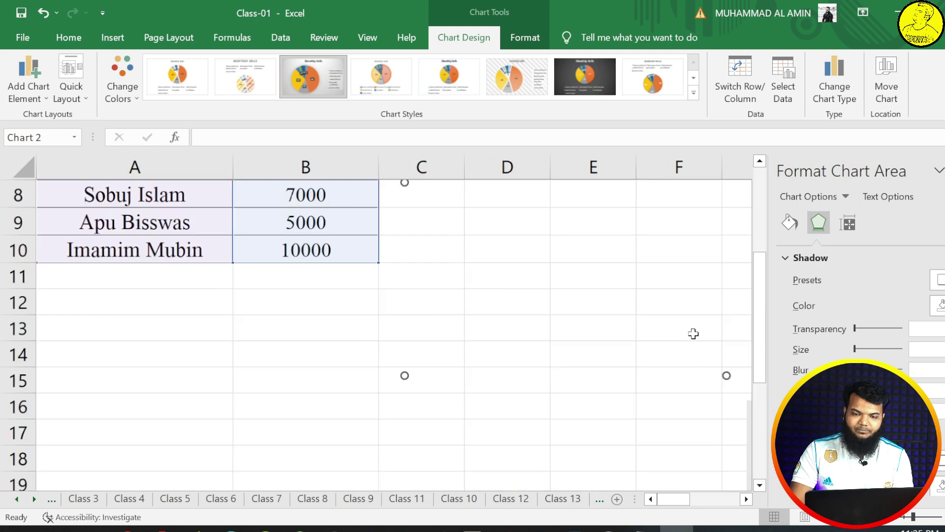
scroll(576, 323, "up", 5)
scroll(578, 324, "down", 1)
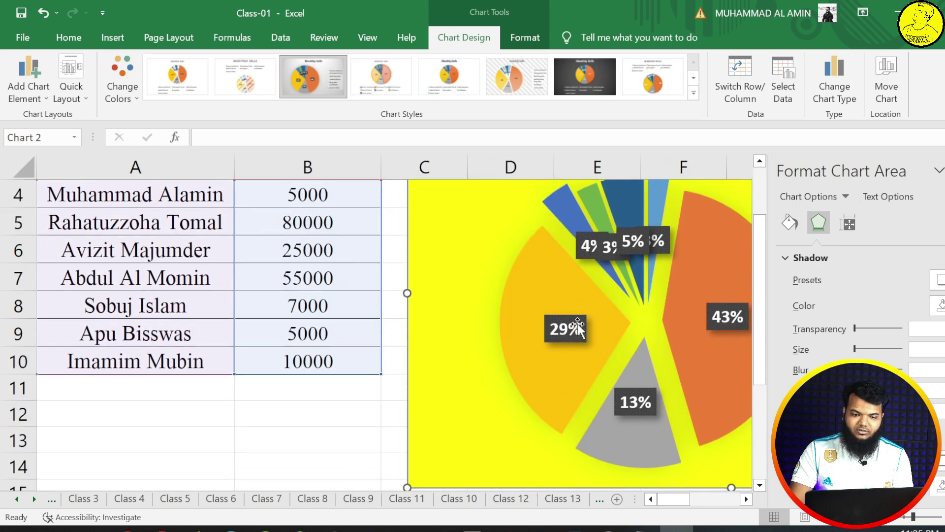
scroll(607, 336, "down", 3)
left_click_drag(687, 499, 706, 501)
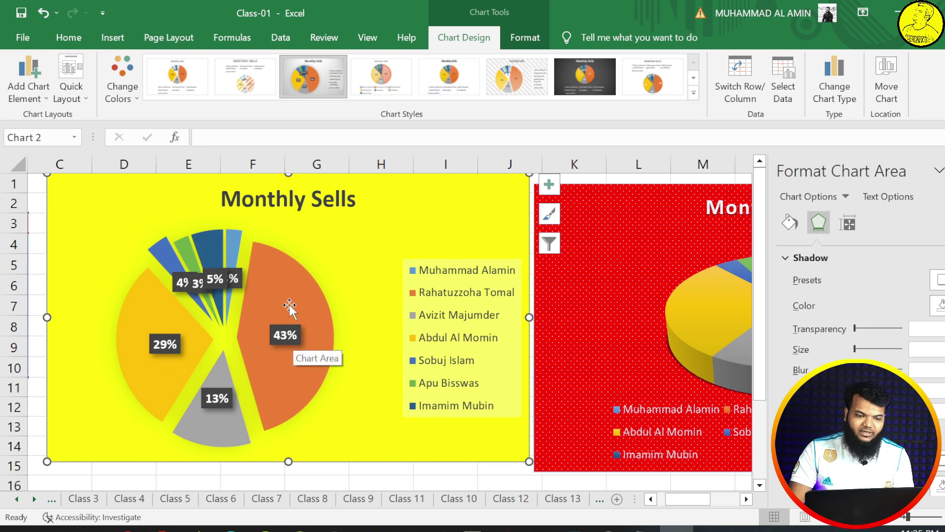
left_click(451, 294)
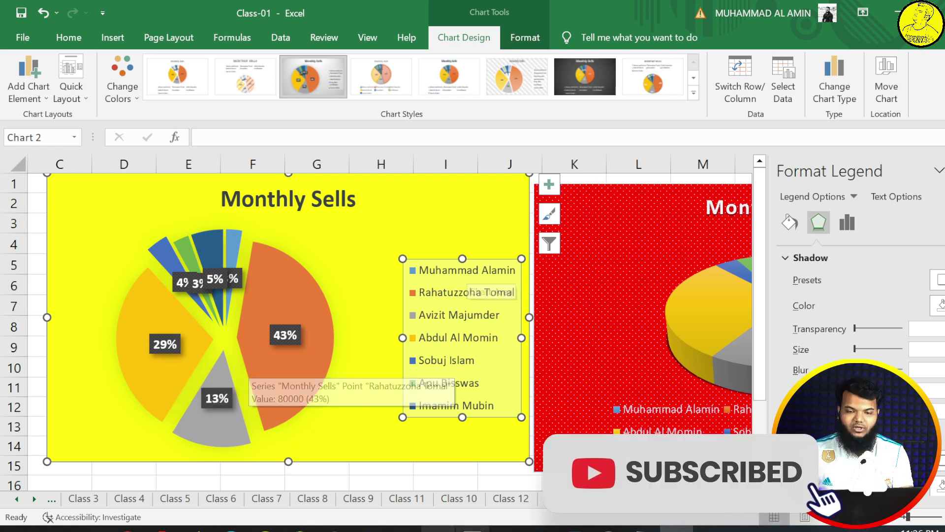
Close the formatting options so that both pie charts can be seen in full
left_click(944, 170)
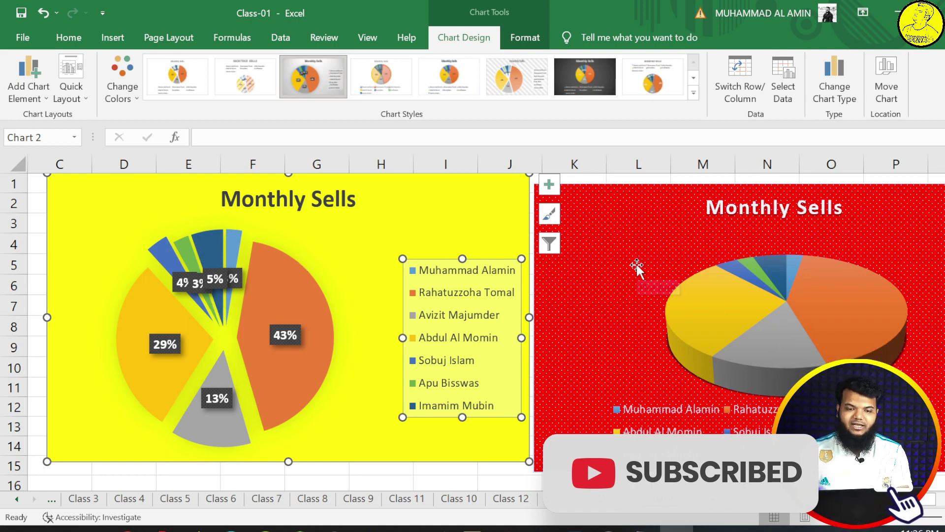
scroll(688, 366, "down", 5)
scroll(586, 352, "up", 5)
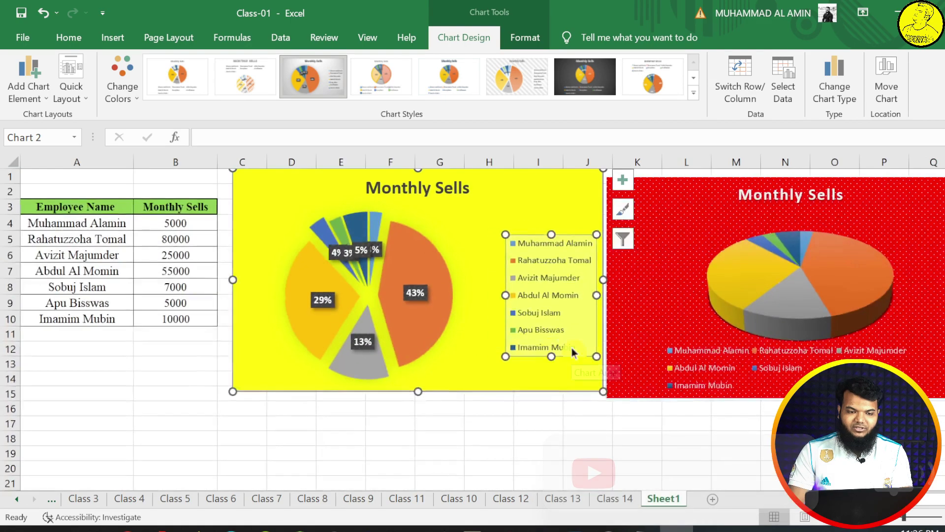
Delete the yellow 2-D and red 3-D pie charts together
left_click(936, 216)
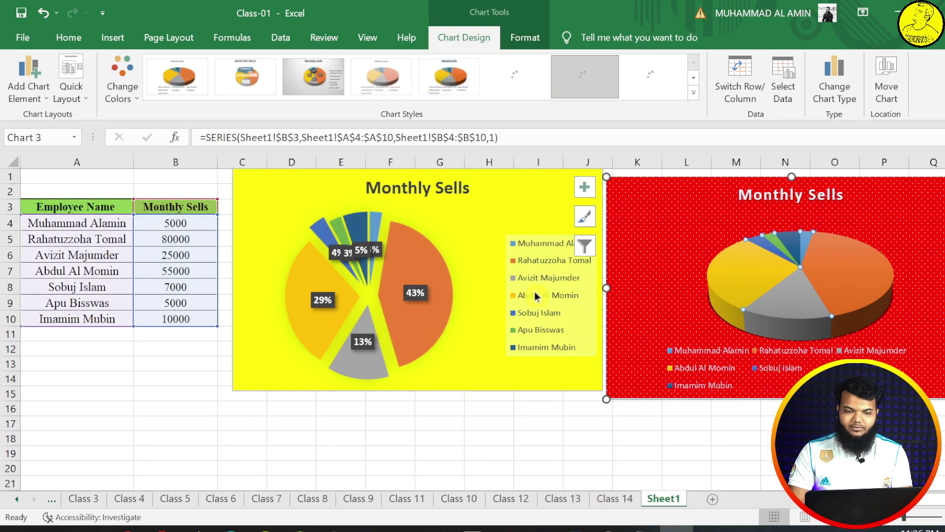
left_click(495, 208, "ctrl")
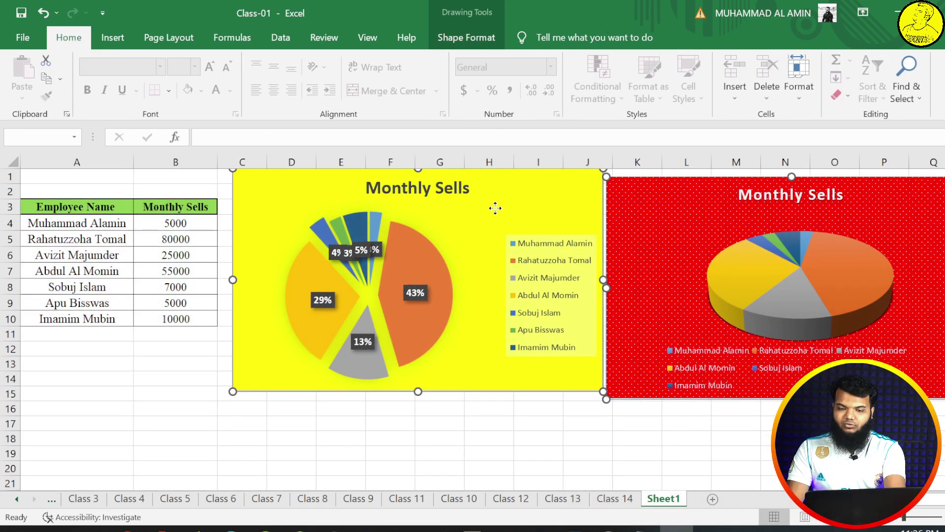
key("Delete")
Insert a Treemap hierarchy chart from the employee sells table in A3:B10
left_click_drag(81, 211, 178, 310)
key("ctrl+c")
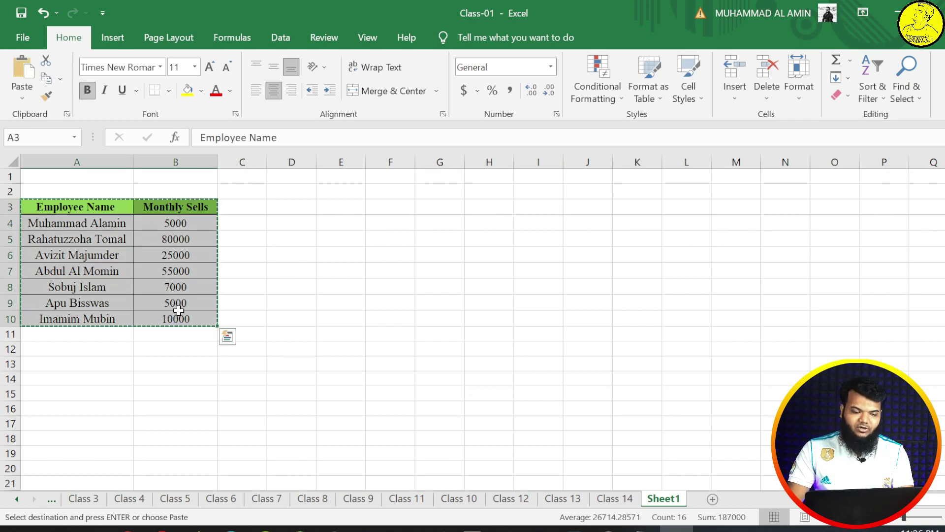
key("Escape")
left_click(103, 43)
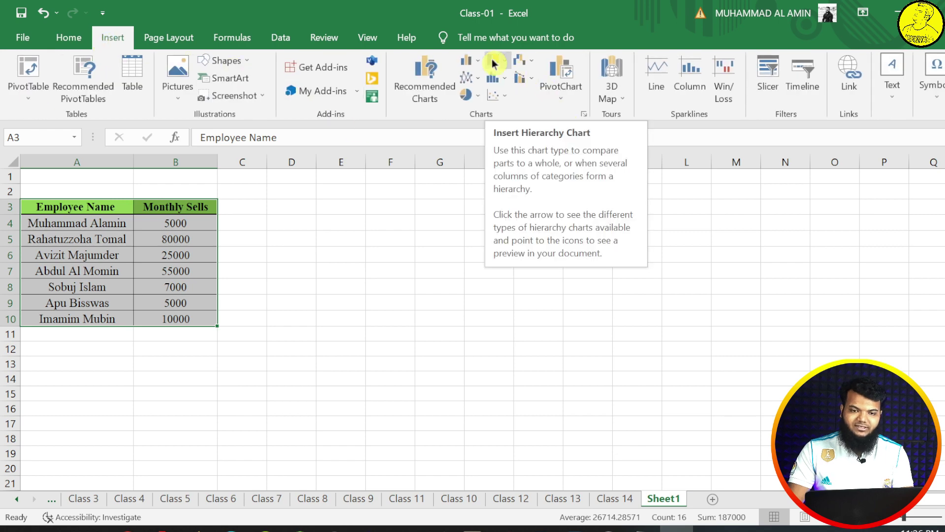
left_click(494, 61)
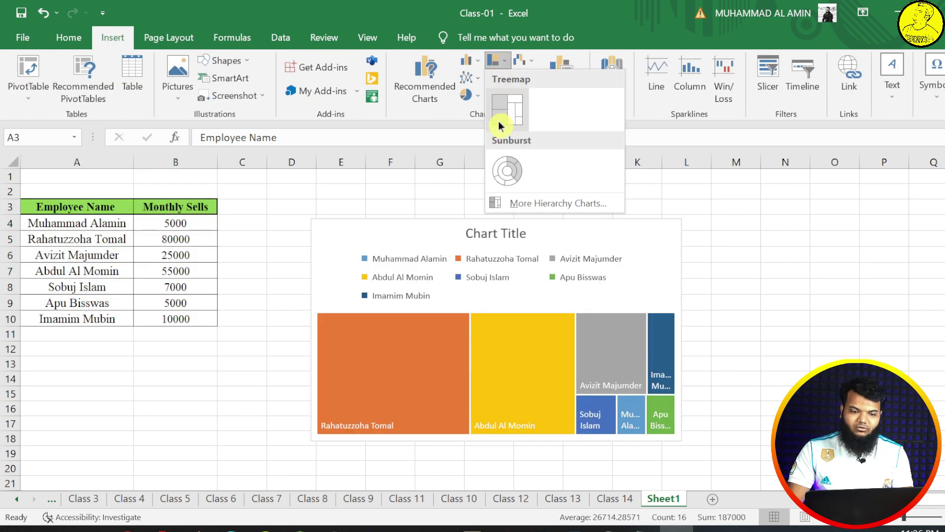
left_click(498, 123)
Apply the chart style with the dark background to the treemap chart and deselect it
left_click(468, 61)
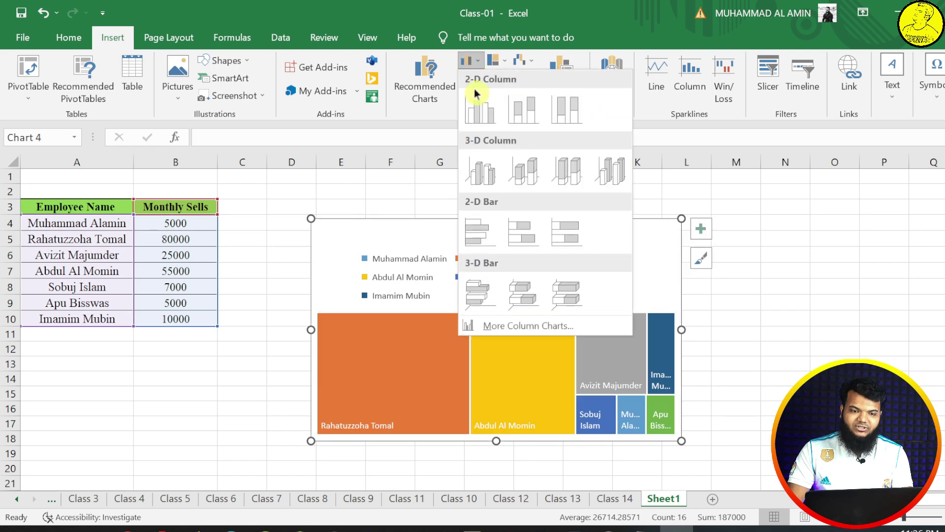
left_click(565, 66)
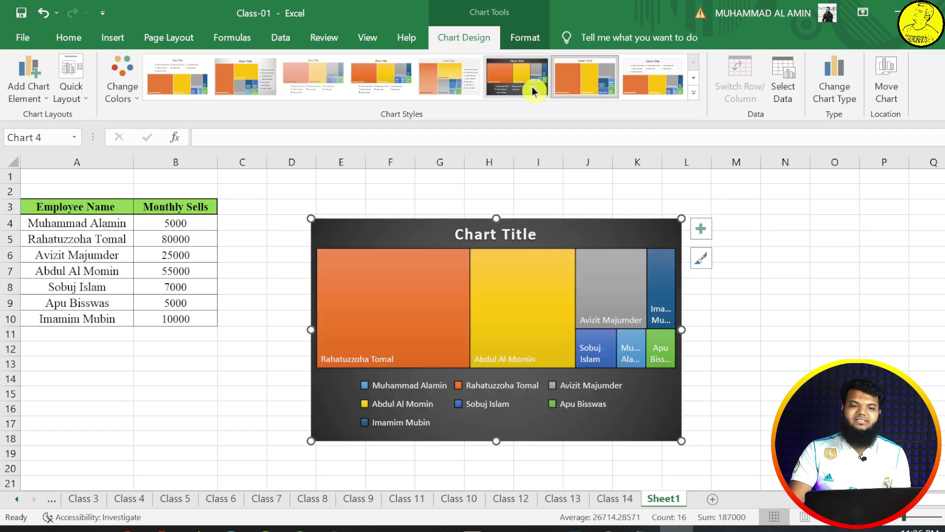
left_click(531, 86)
left_click(767, 258)
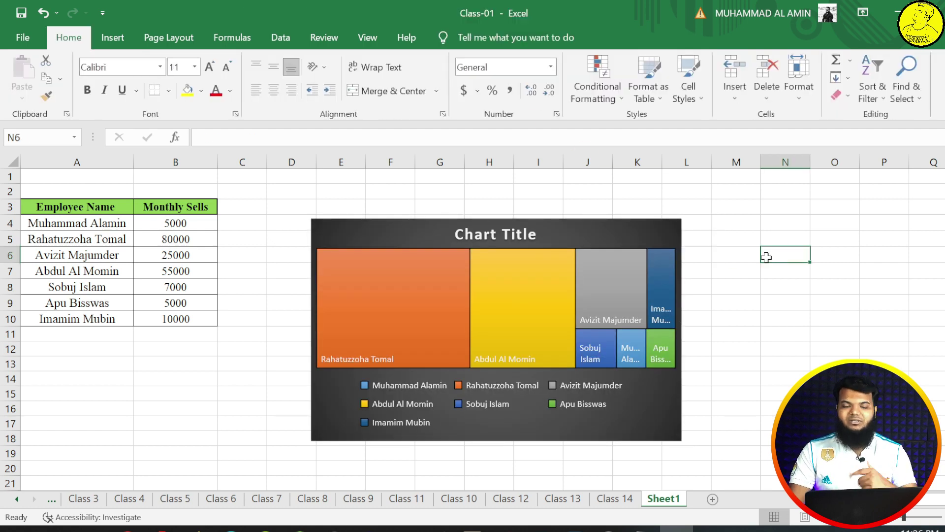
Insert a 2-D line chart with markers from A3:B10 and apply the dark-background style with a glowing line
left_click_drag(111, 211, 173, 319)
left_click(193, 34)
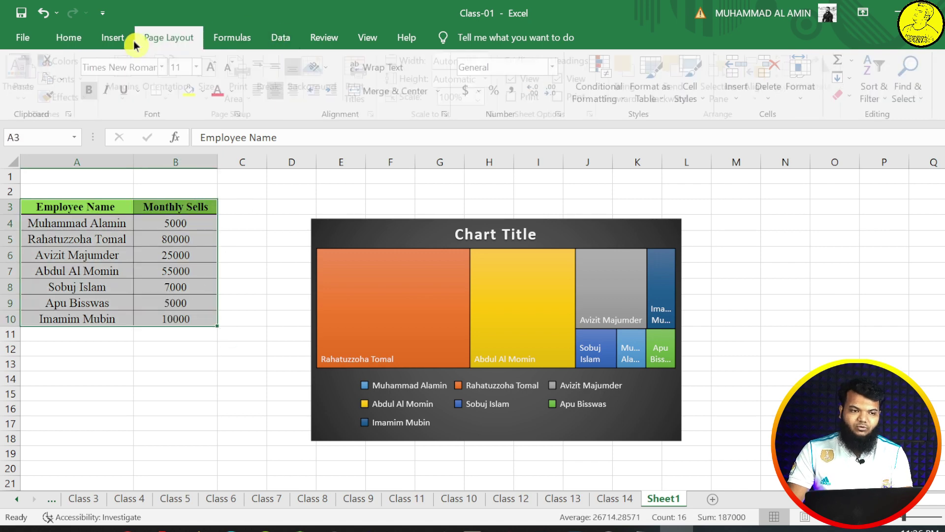
left_click(127, 41)
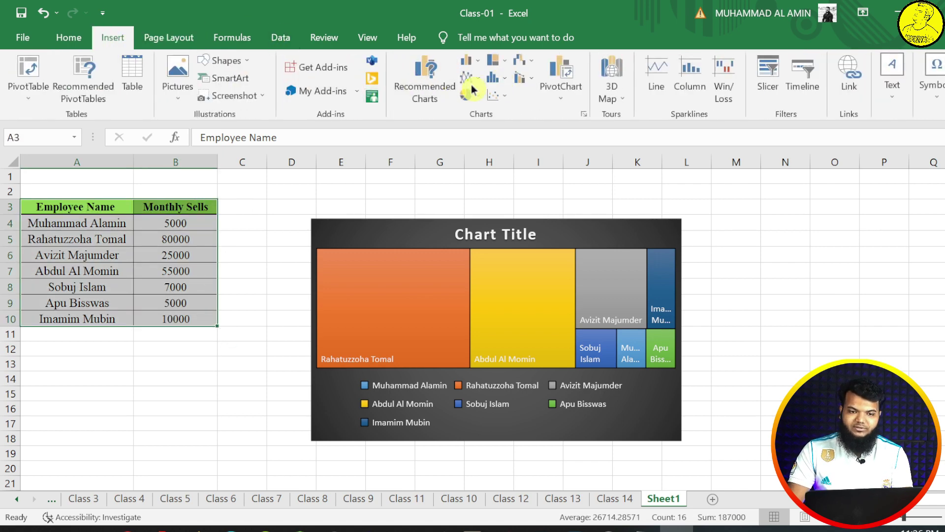
left_click(469, 80)
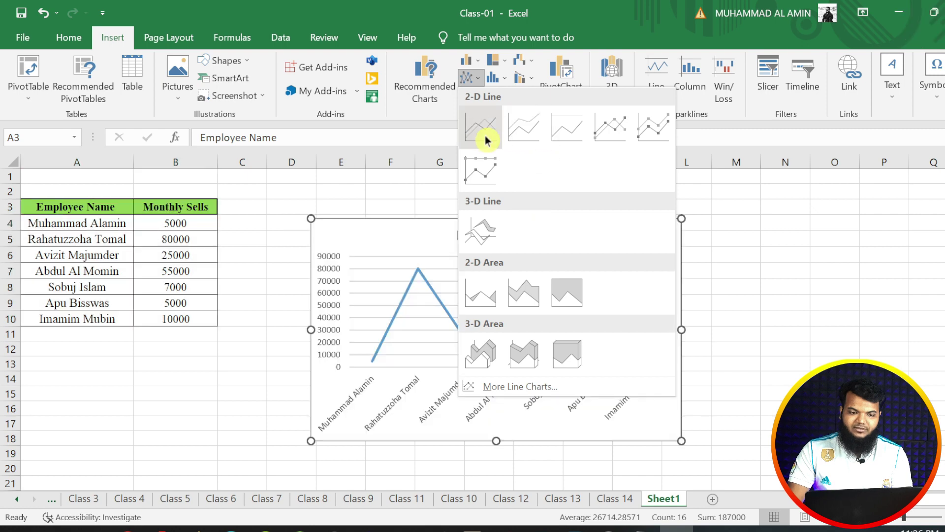
left_click(610, 131)
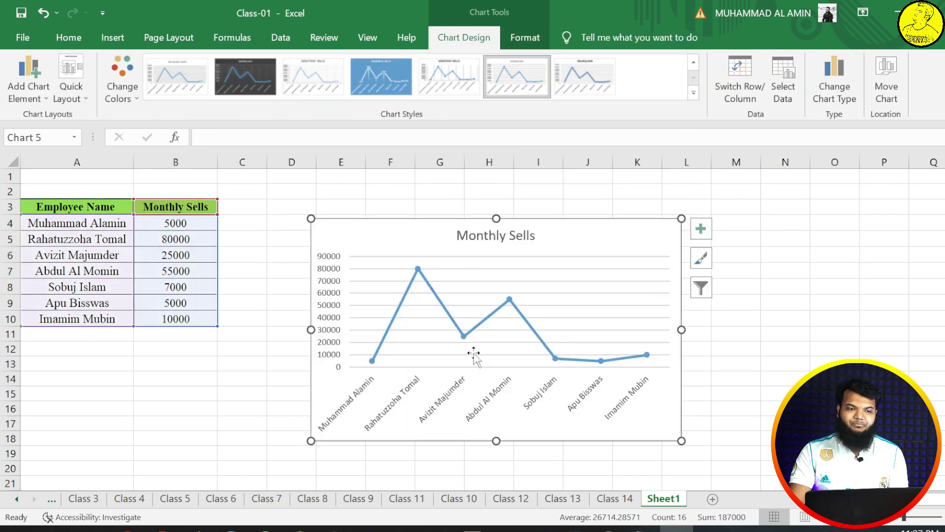
left_click(246, 63)
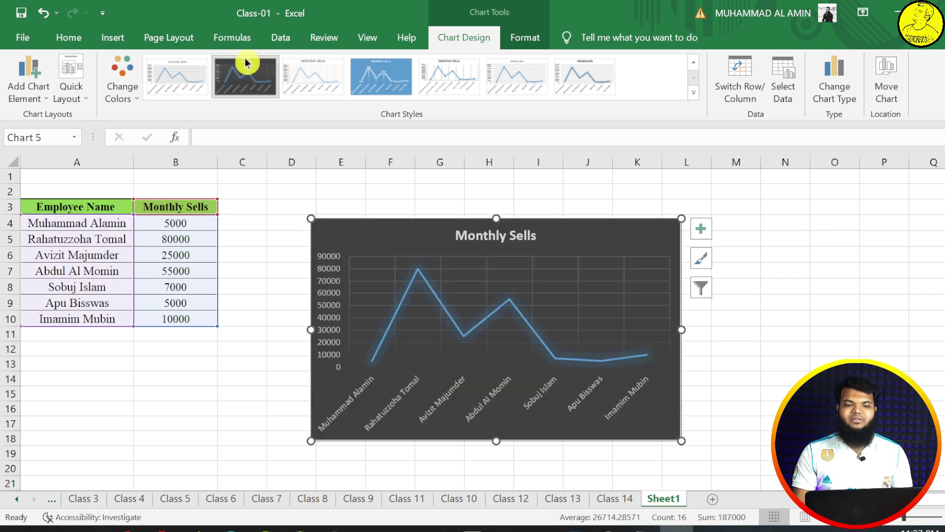